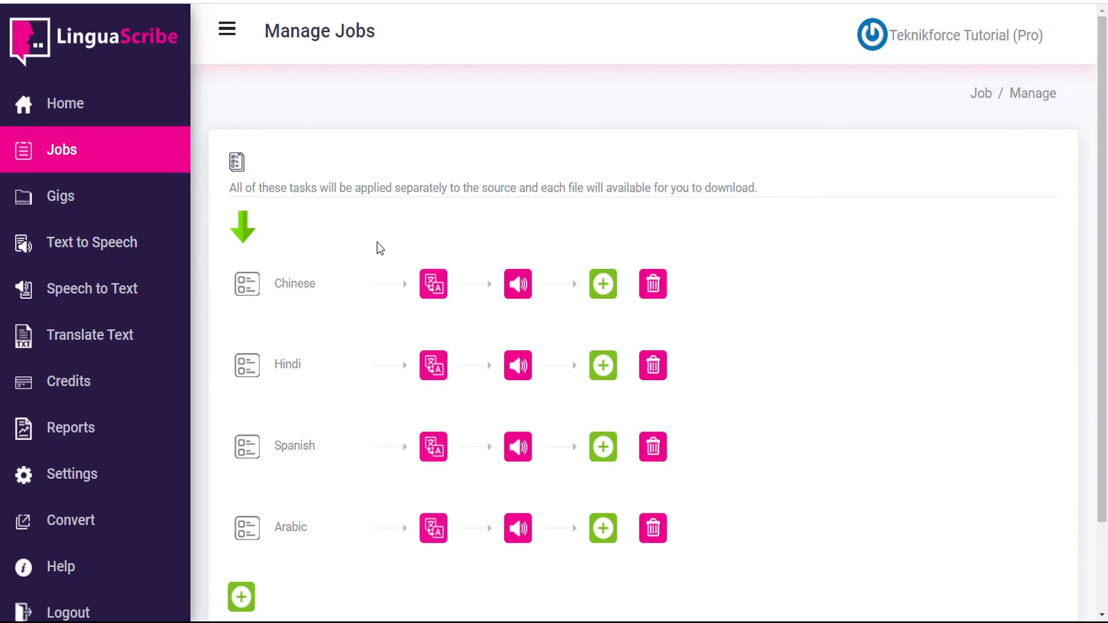
Step: Open the dashboard and inspect the gigs count of each job in the Job Chart
left_click_drag(356, 190, 520, 189)
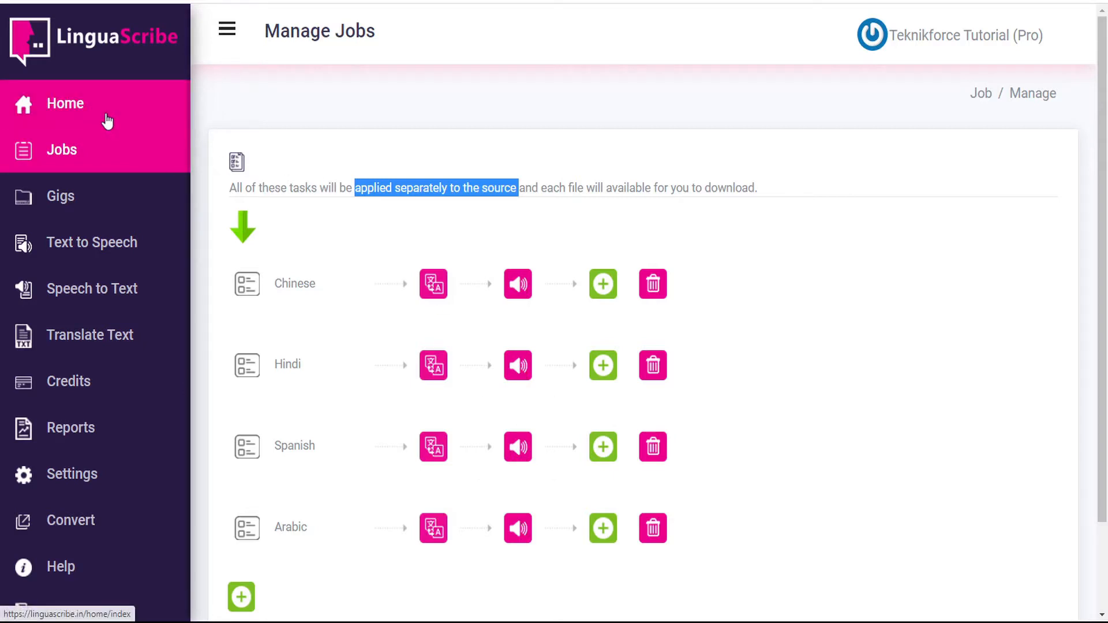
left_click(108, 121)
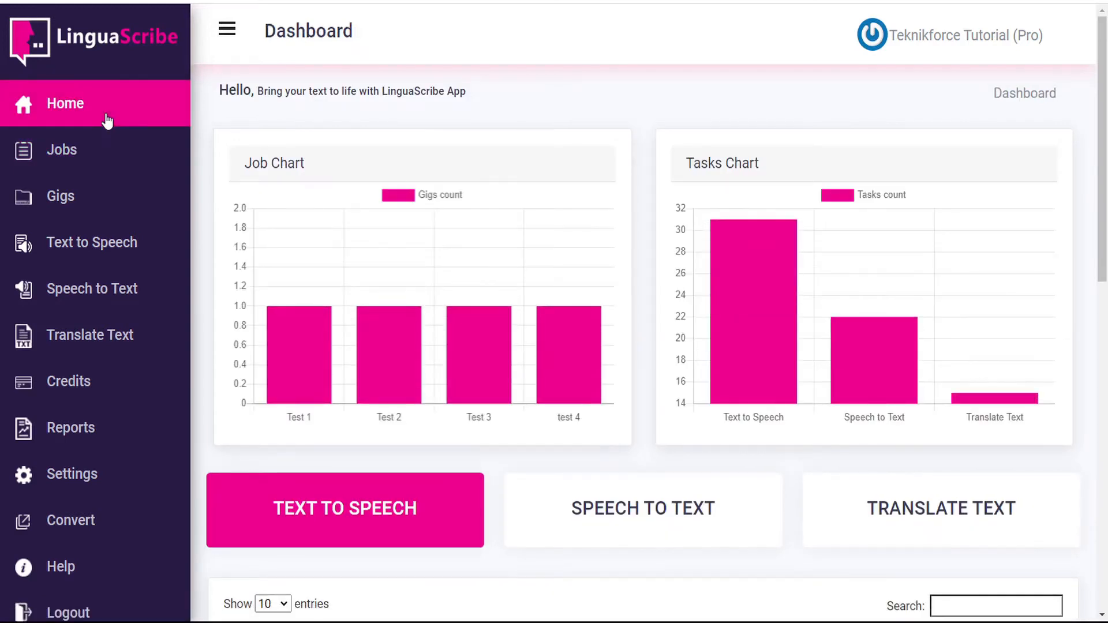
mouse_move(301, 341)
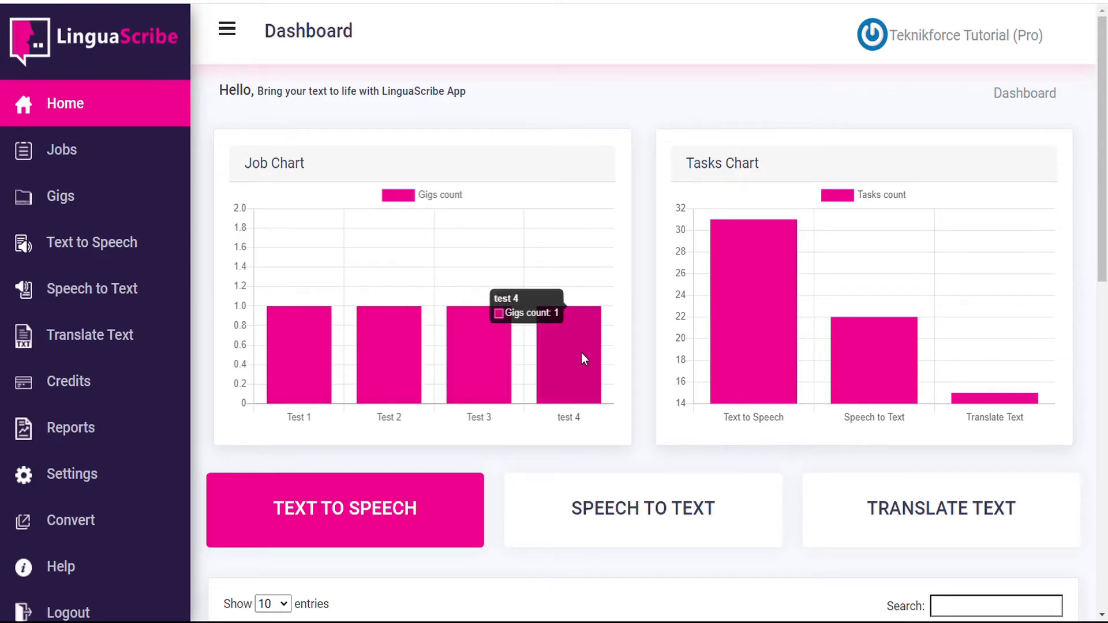
Step: Add a new job named "Text Convert" with text as the input to convert
left_click(97, 157)
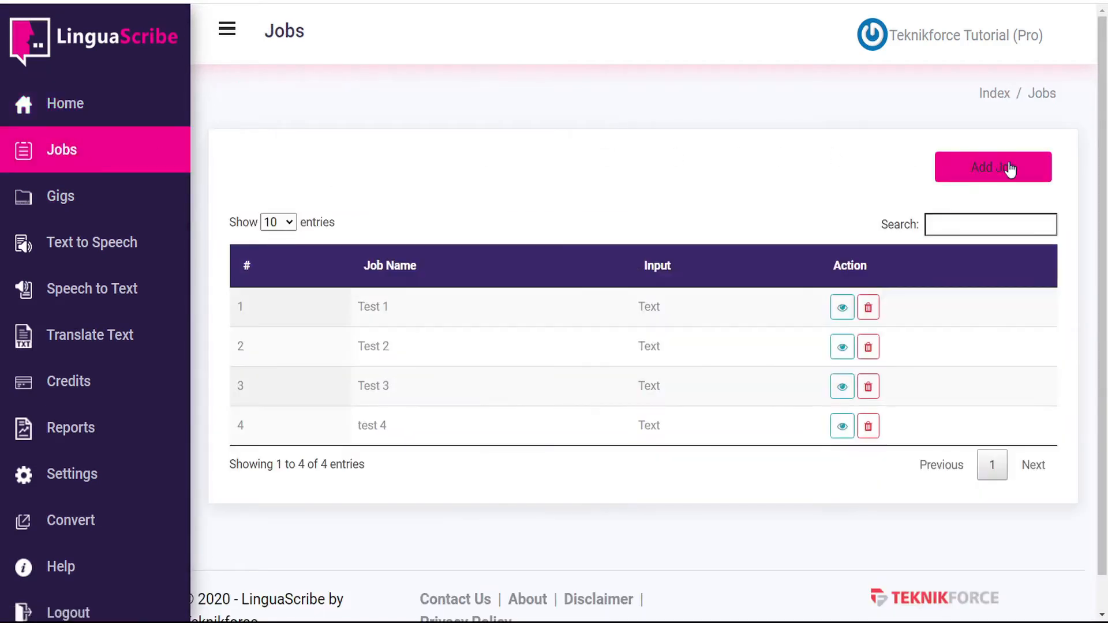
left_click(1010, 167)
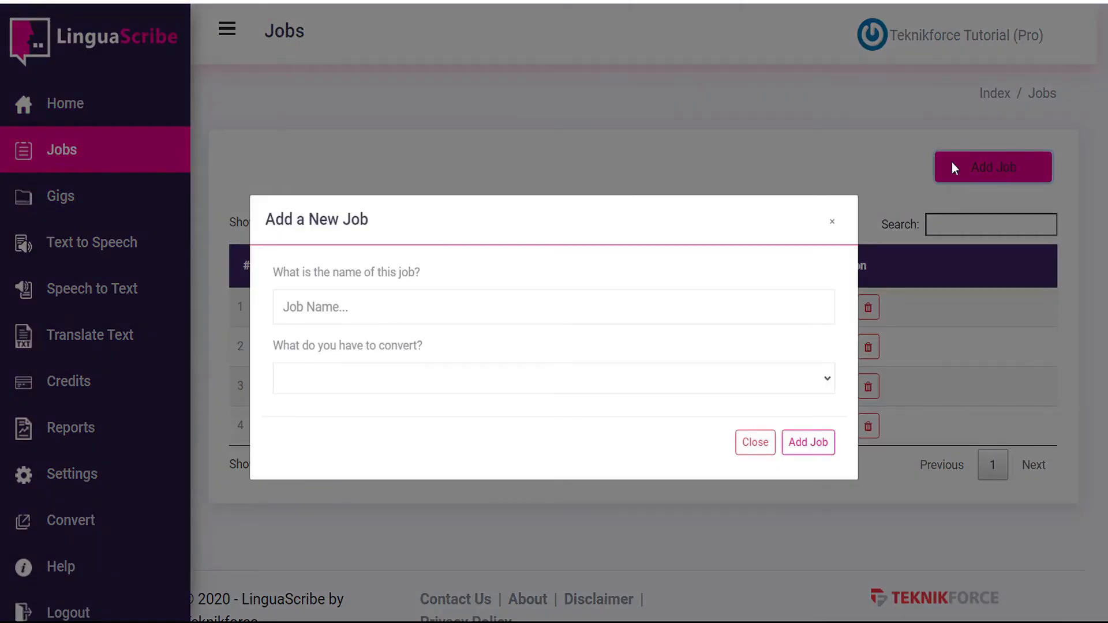
left_click(304, 313)
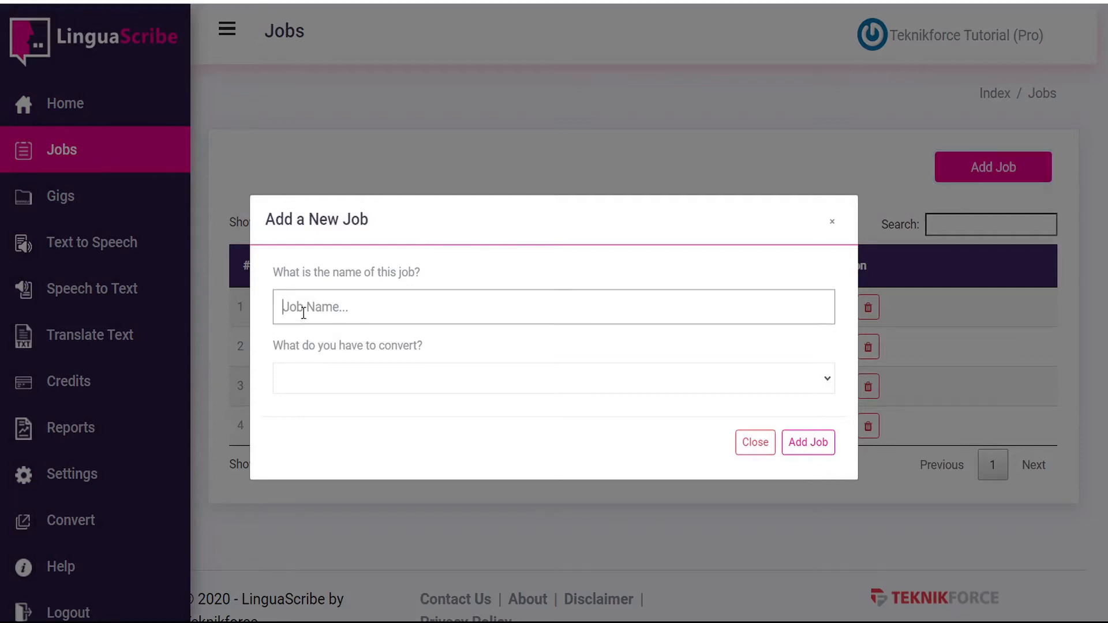
type("Text Convert")
left_click(356, 389)
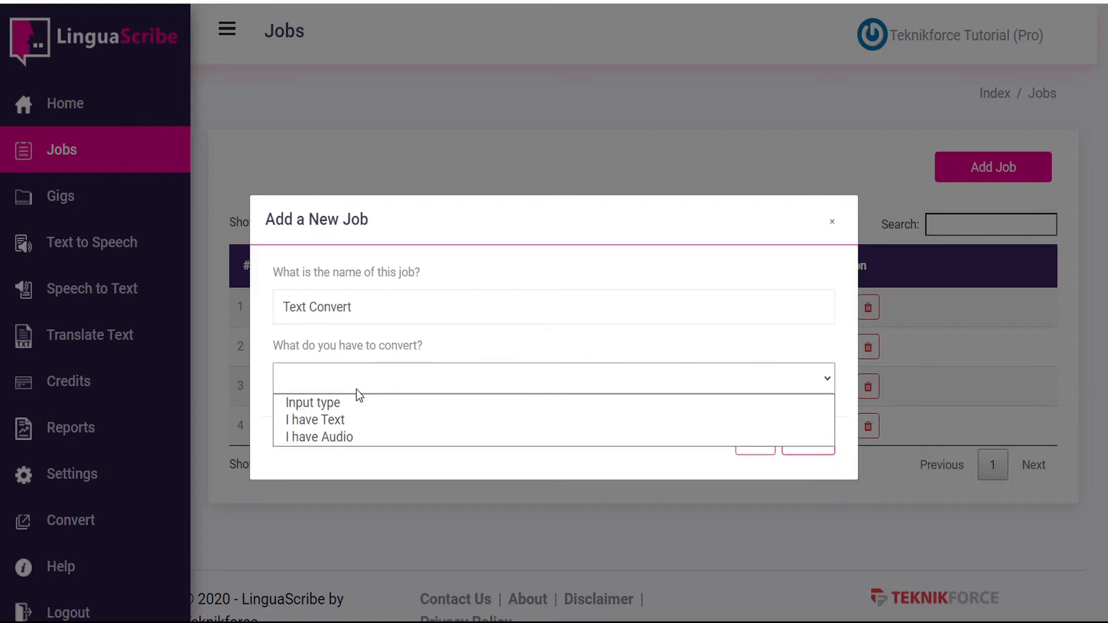
left_click(351, 425)
left_click(814, 451)
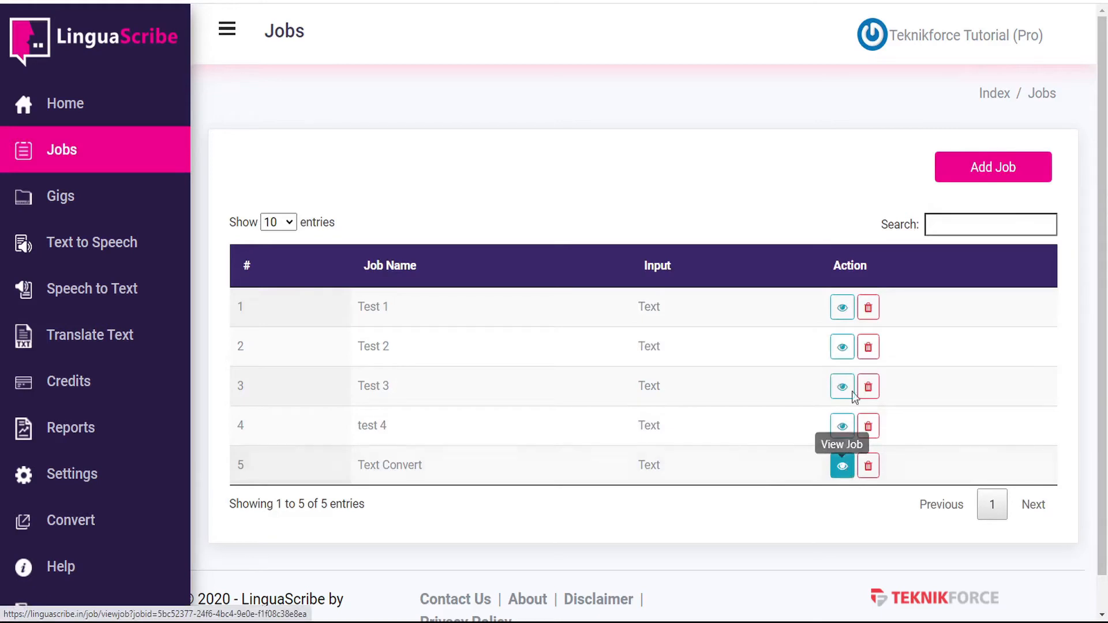
Step: Open the Text Convert job for management and add a task named "Chinese"
left_click(842, 466)
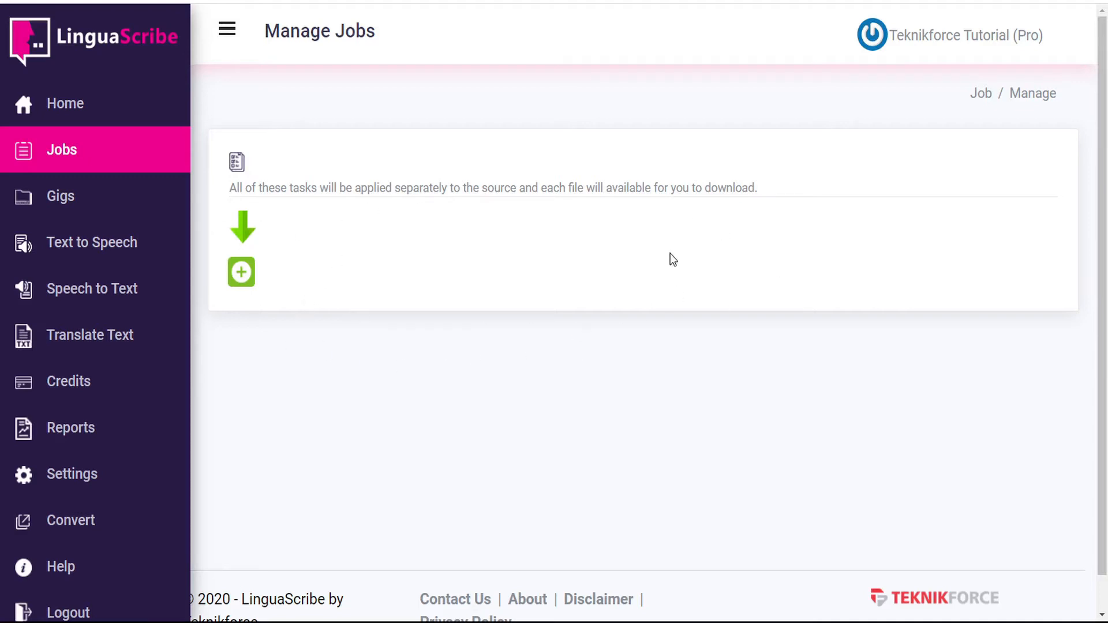
left_click(242, 275)
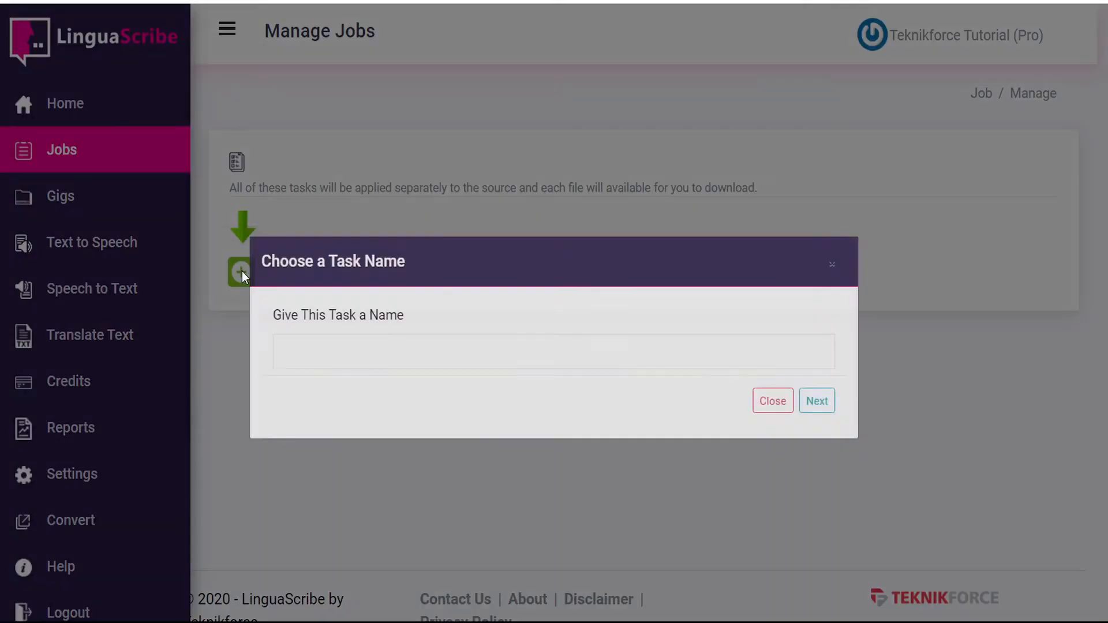
left_click(357, 361)
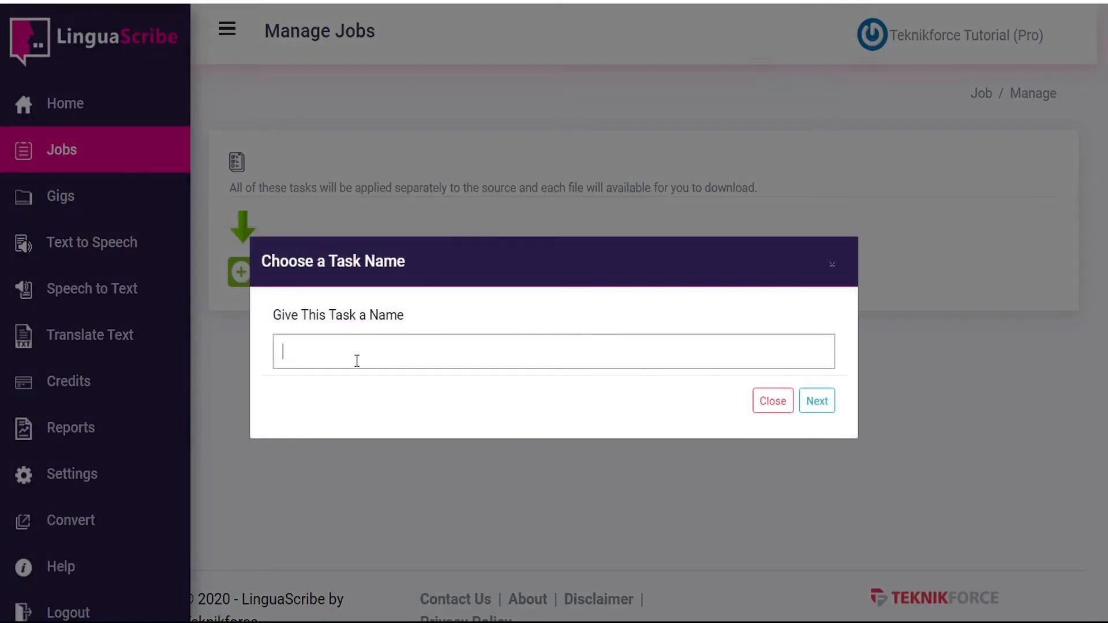
type("Chinese")
left_click(818, 401)
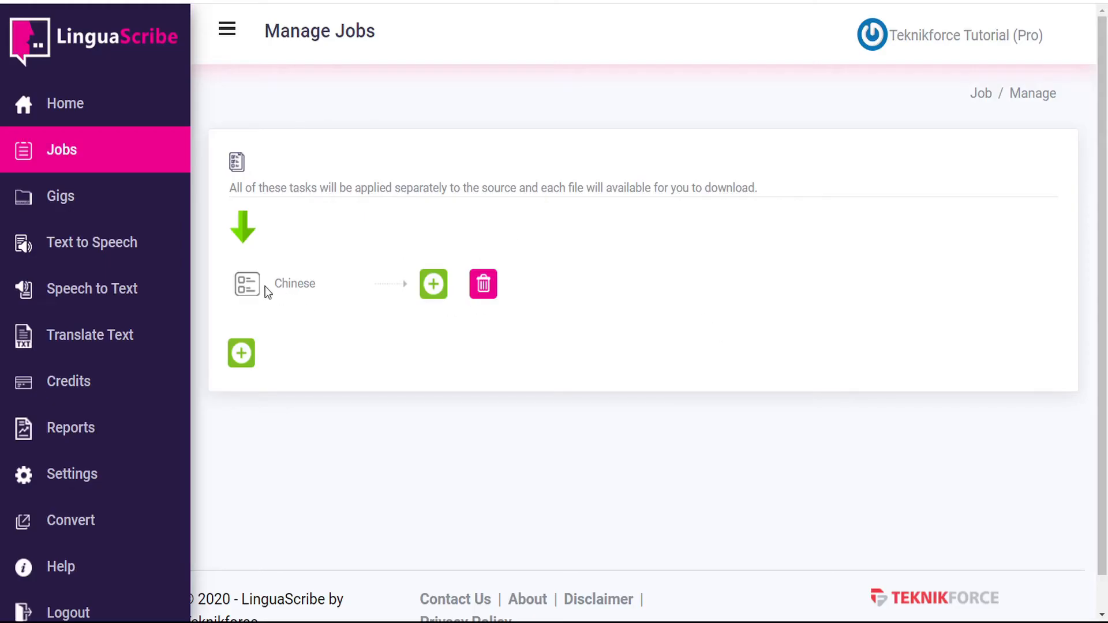
Step: Add a translation action to the Chinese task using Amazon, from English to Chinese (Simplified)
left_click(434, 284)
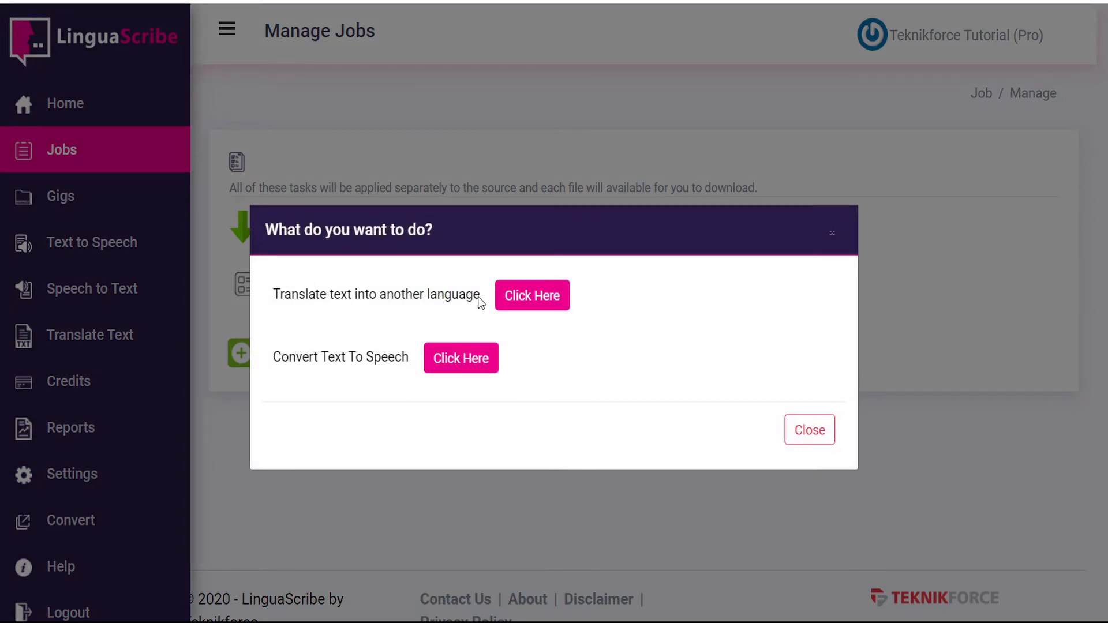
left_click(530, 300)
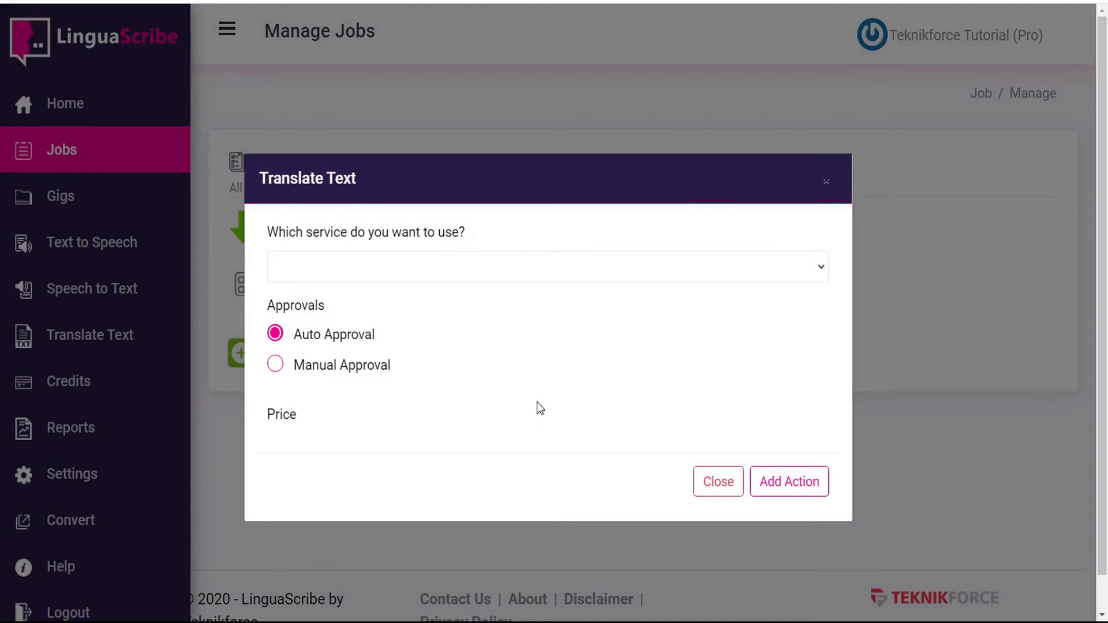
left_click(420, 272)
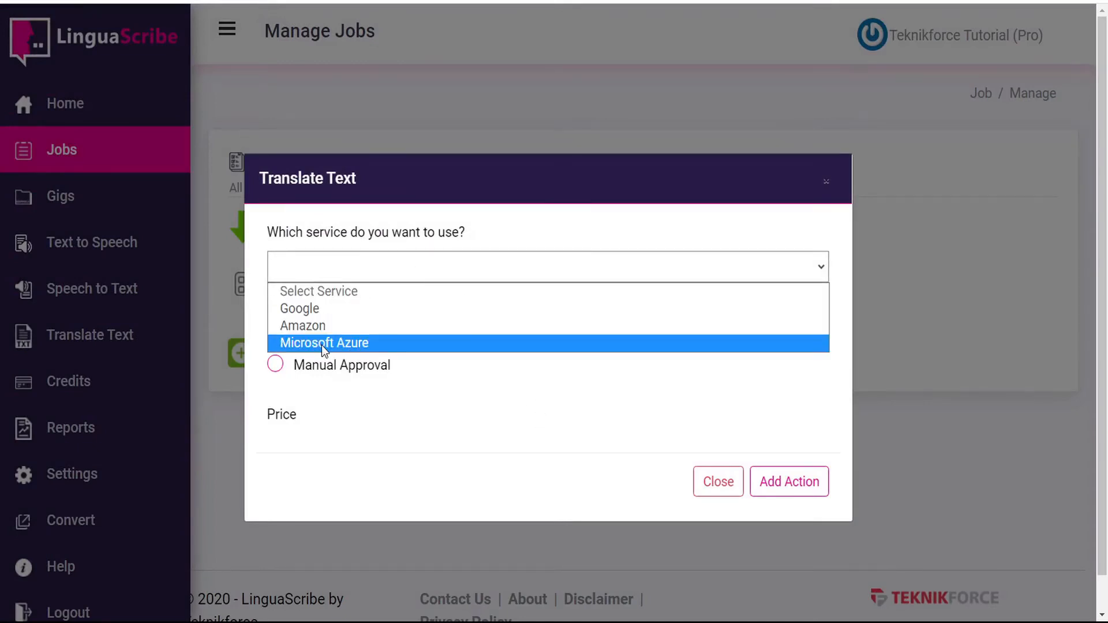
left_click(319, 326)
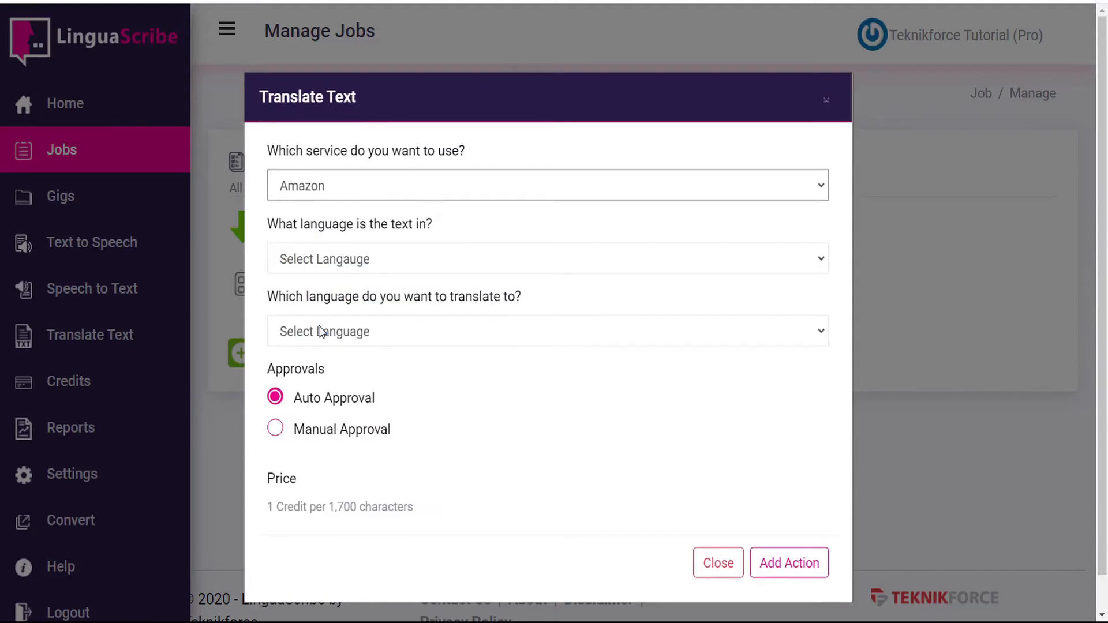
left_click(353, 264)
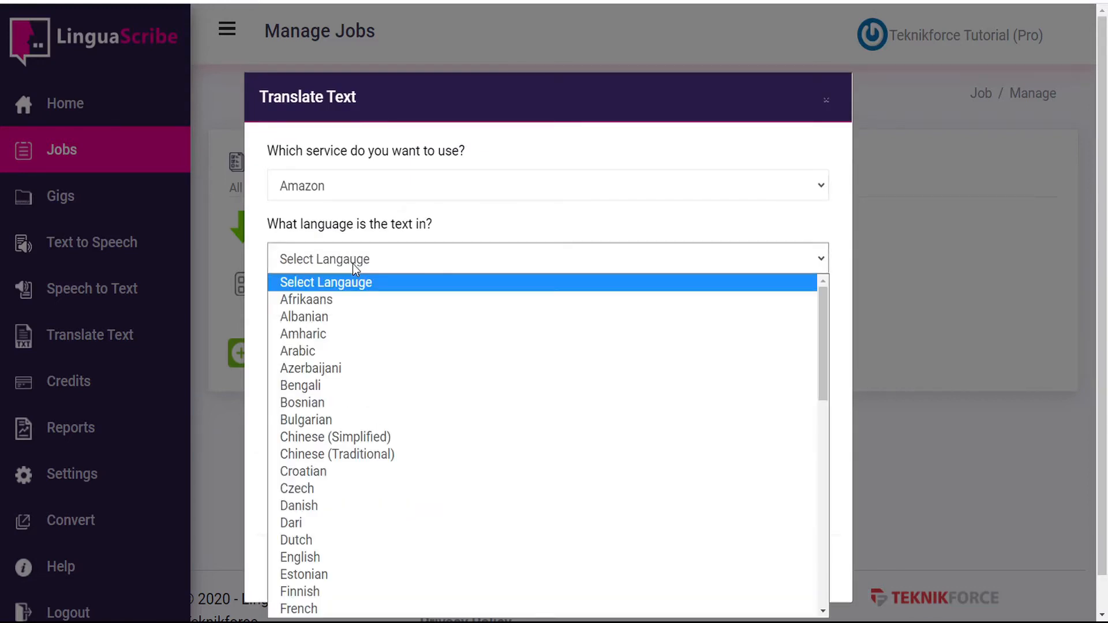
left_click(322, 559)
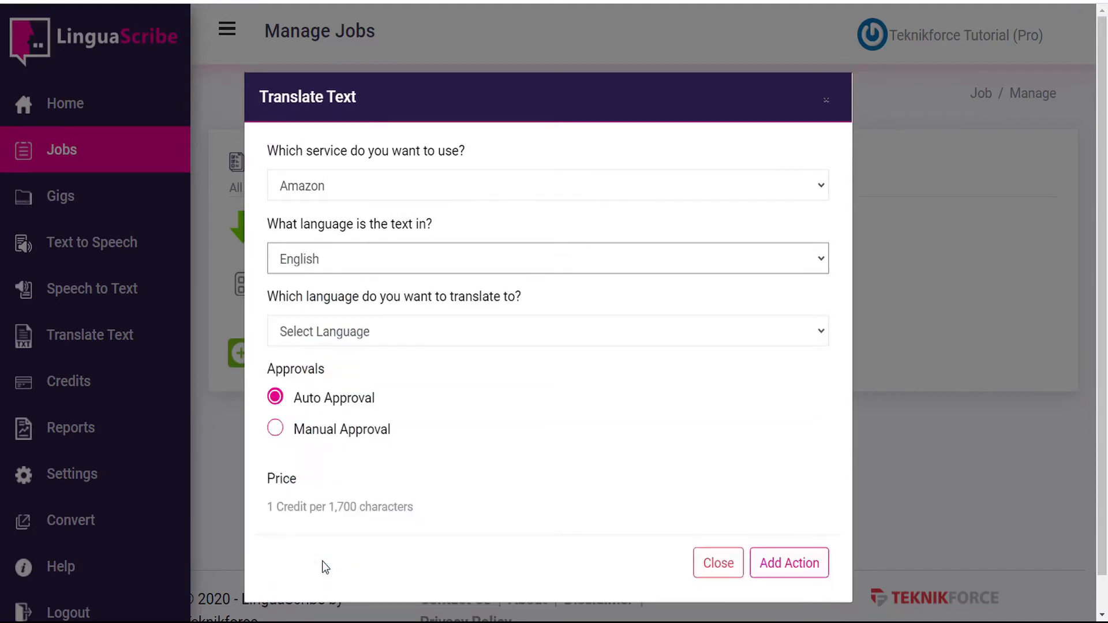
left_click(353, 331)
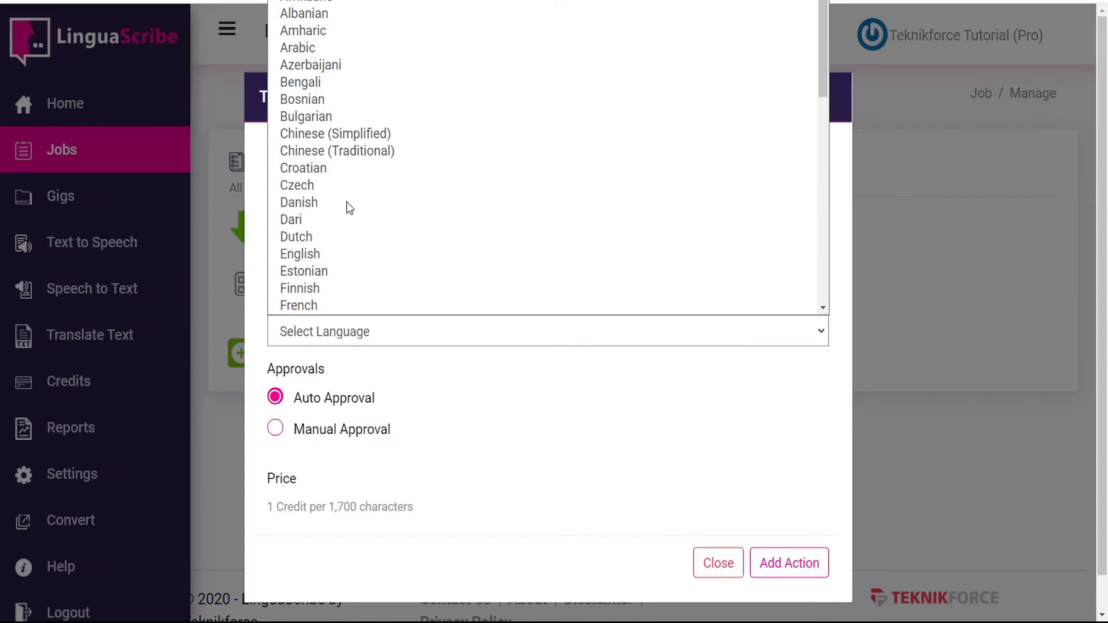
left_click(351, 134)
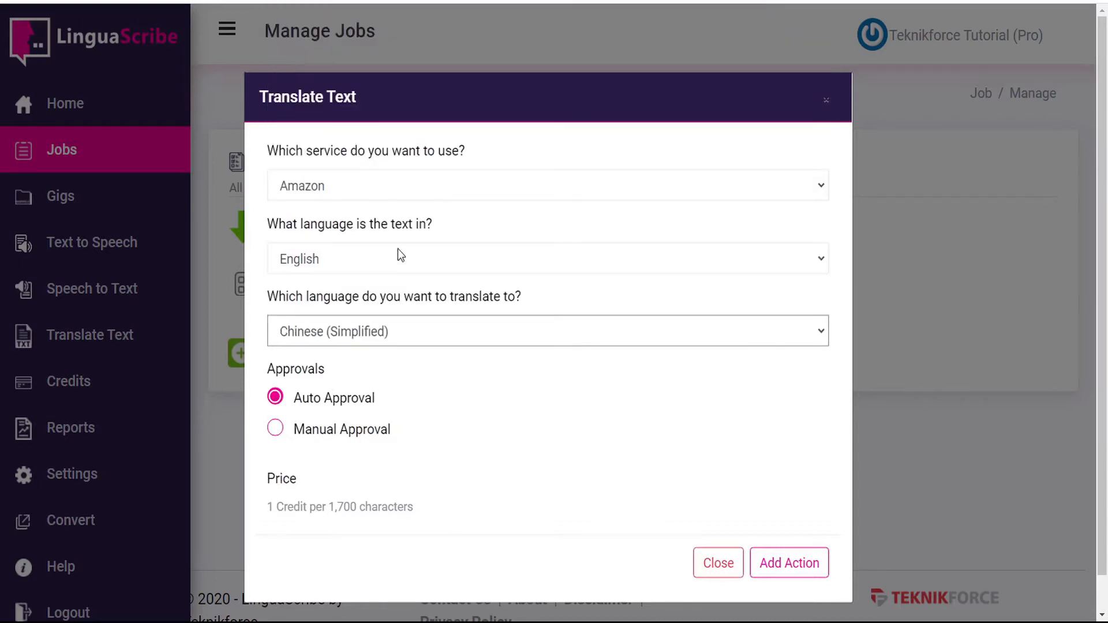
left_click(795, 563)
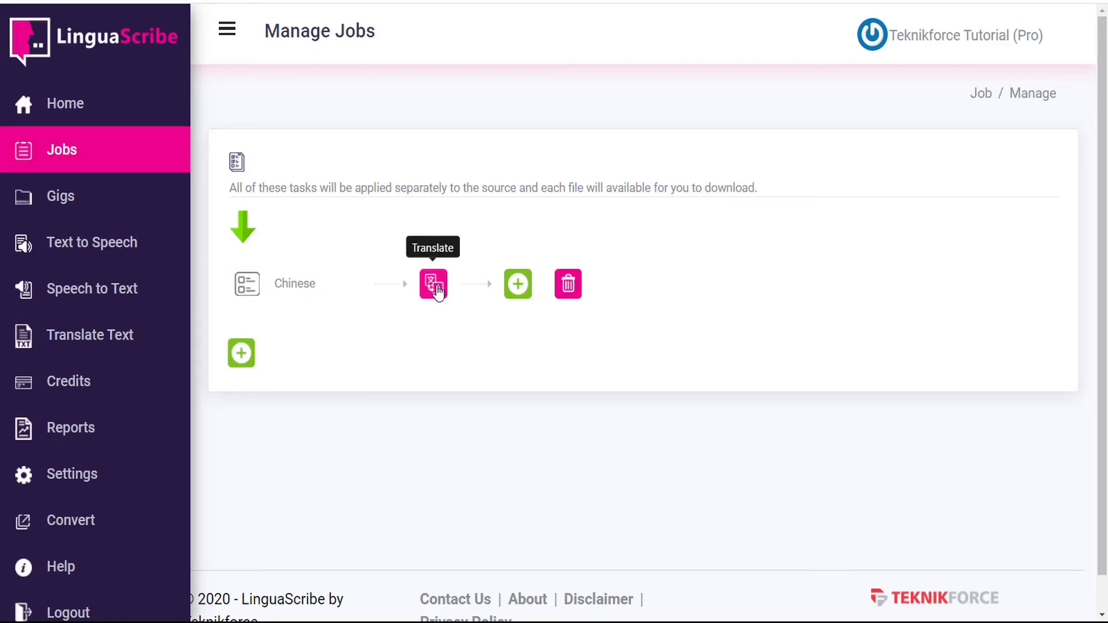
Step: Add a text-to-speech action to the Chinese task using Amazon, Chinese, Mandarin(China) and the Zhiyu (Female Standard) voice
left_click(519, 285)
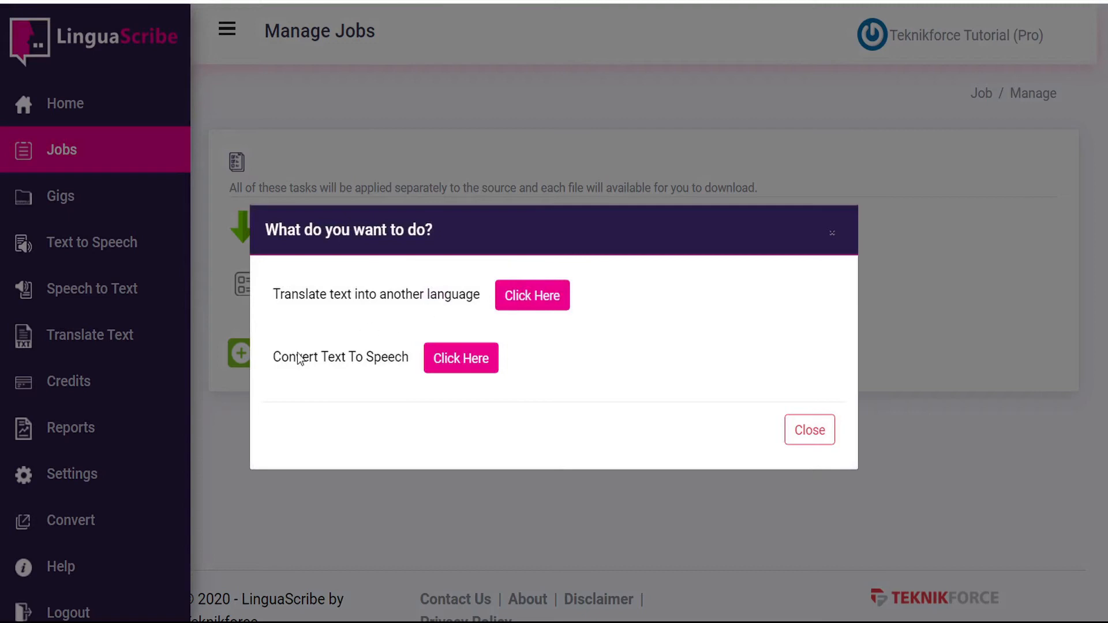
left_click(477, 372)
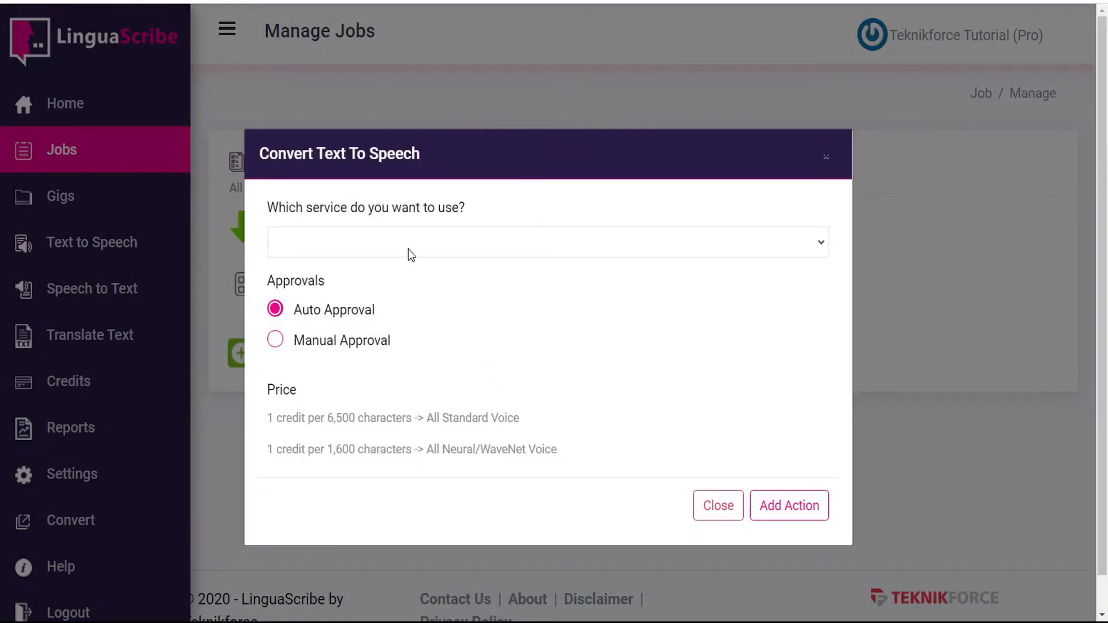
left_click(405, 242)
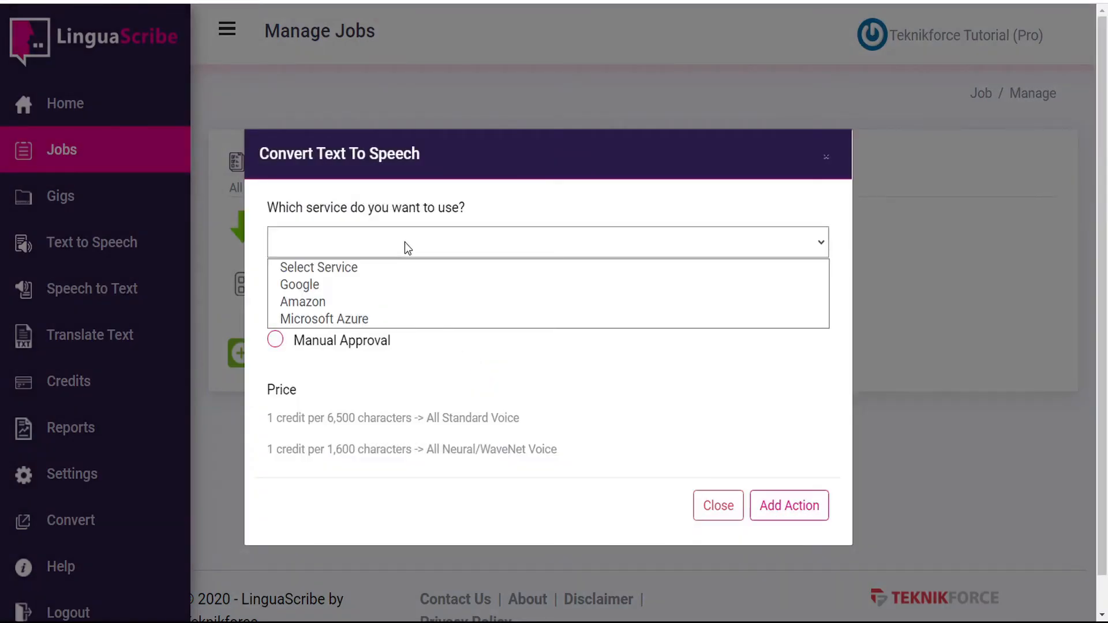
left_click(345, 303)
left_click(349, 279)
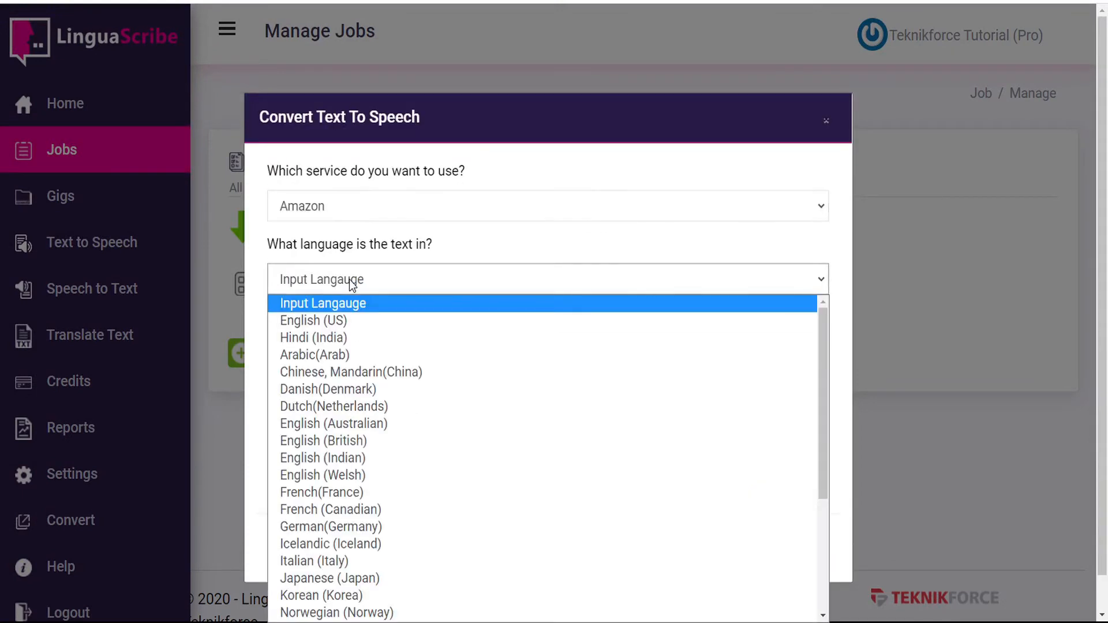
left_click(359, 374)
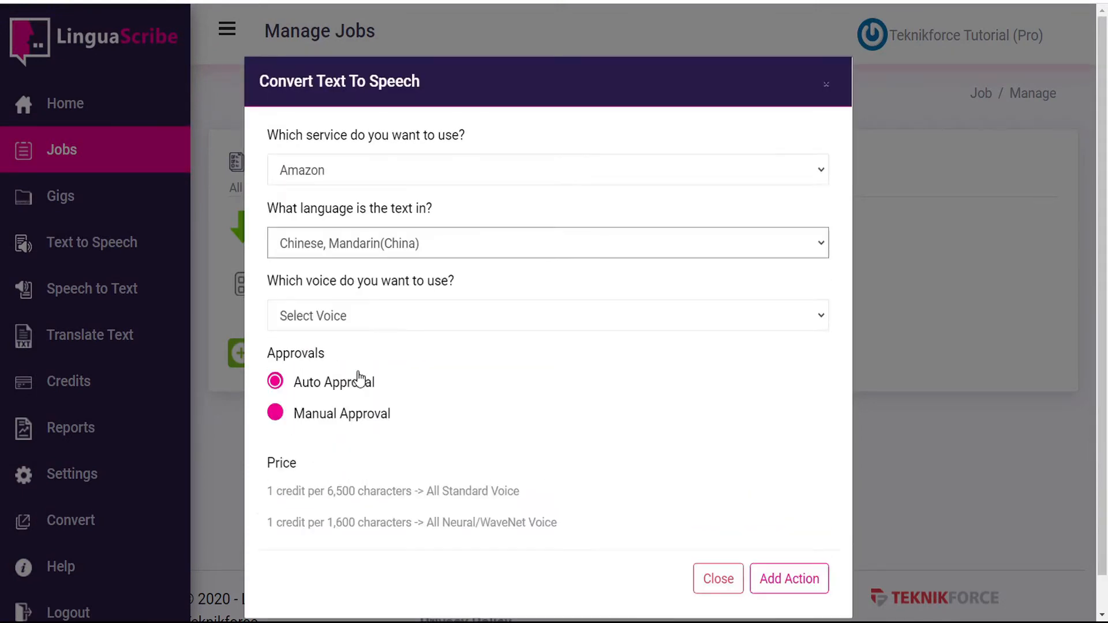
left_click(370, 317)
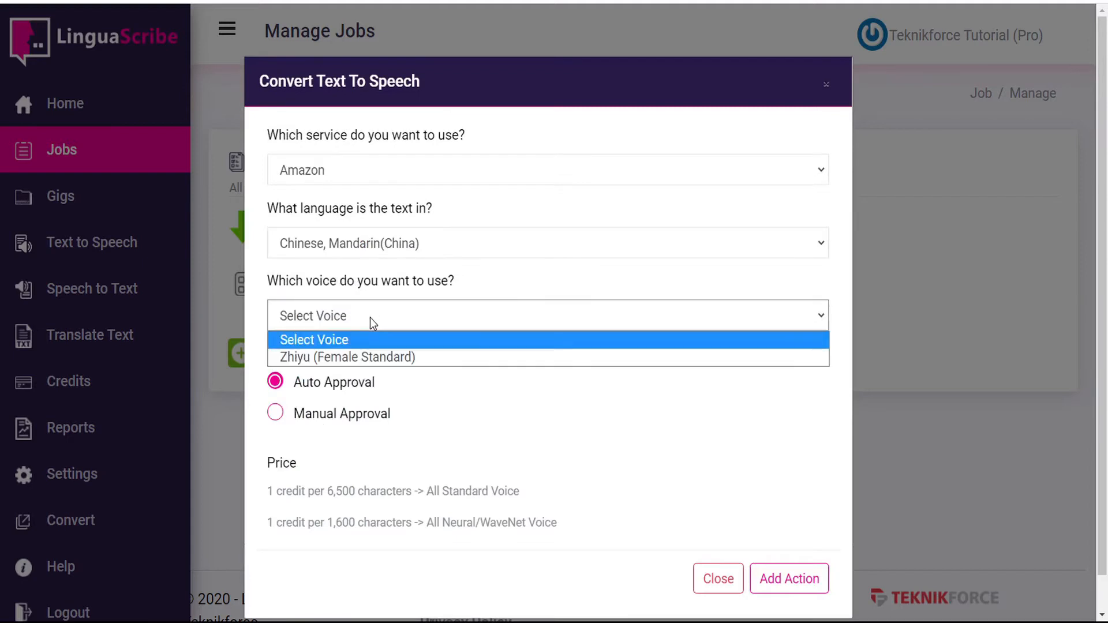
left_click(370, 354)
left_click(789, 579)
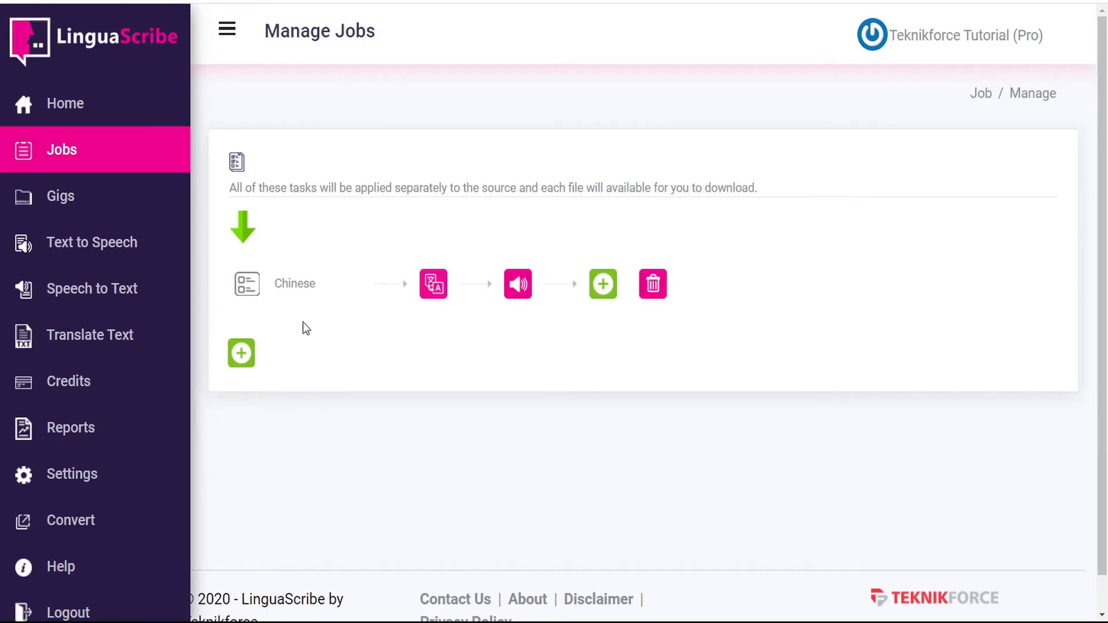
Step: Add a second task named "Hindi" to the job
left_click(241, 353)
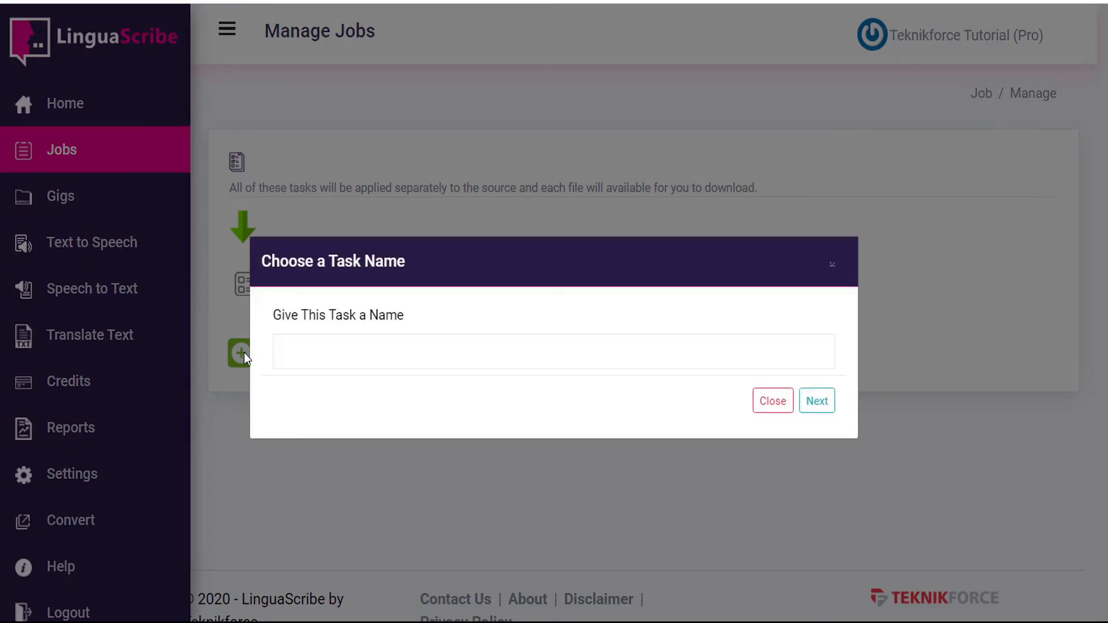
left_click(360, 353)
type("Hindi")
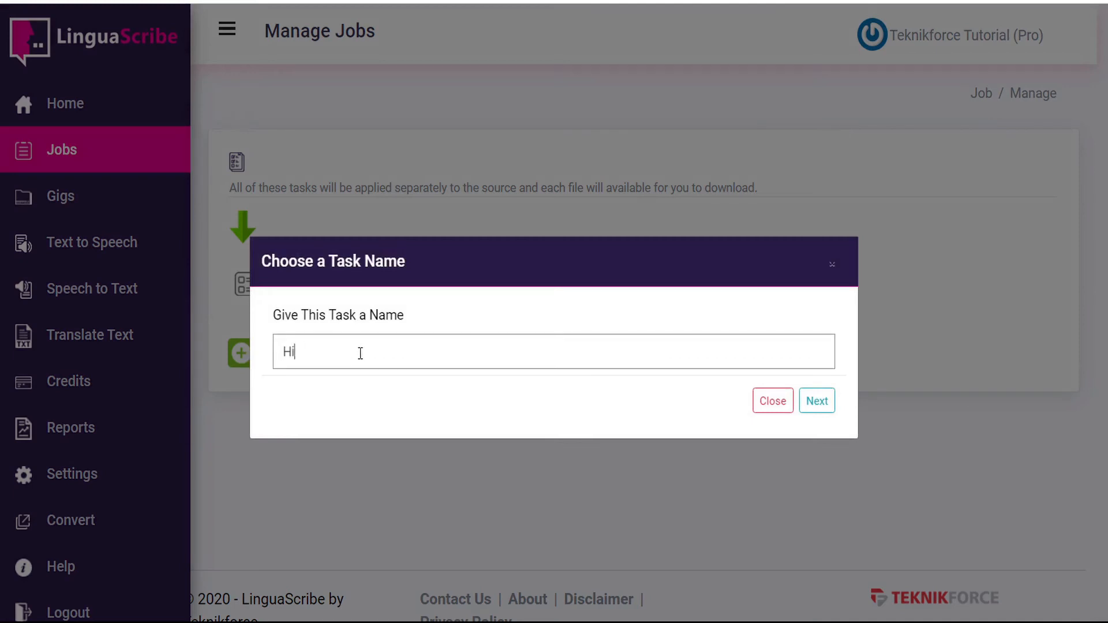
left_click(824, 403)
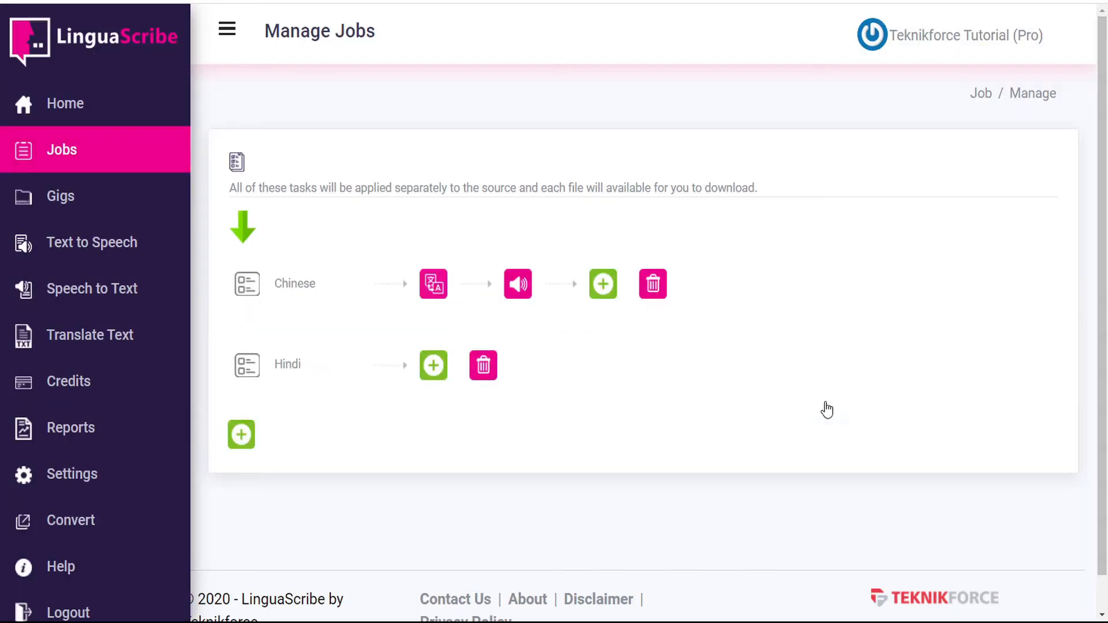
Step: Add a translation action to the Hindi task using Amazon, from English to Hindi
left_click(434, 365)
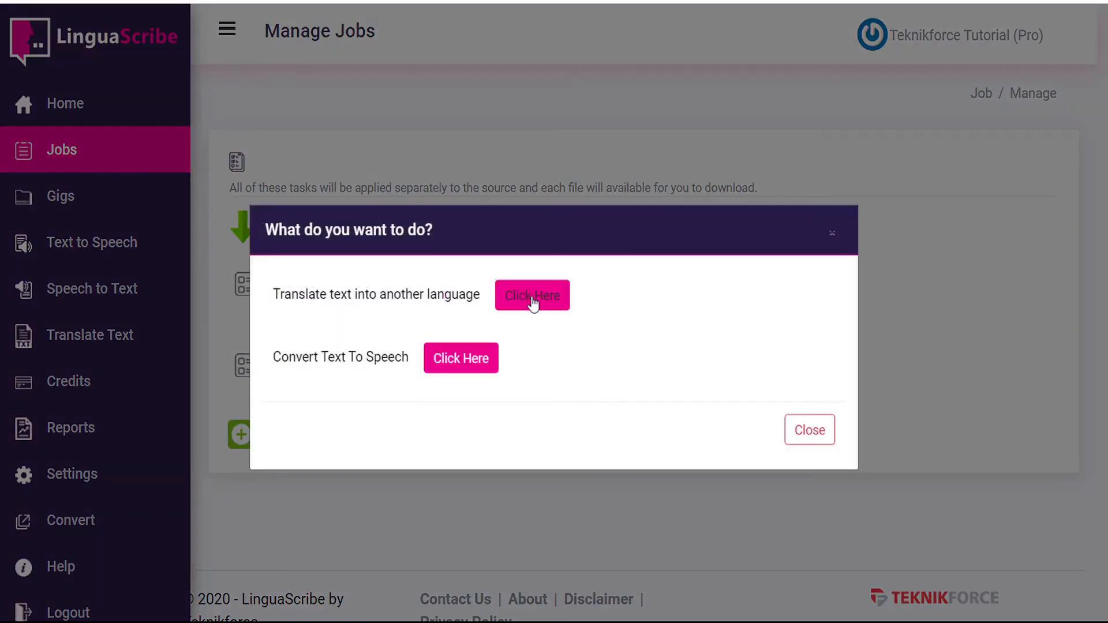
left_click(532, 298)
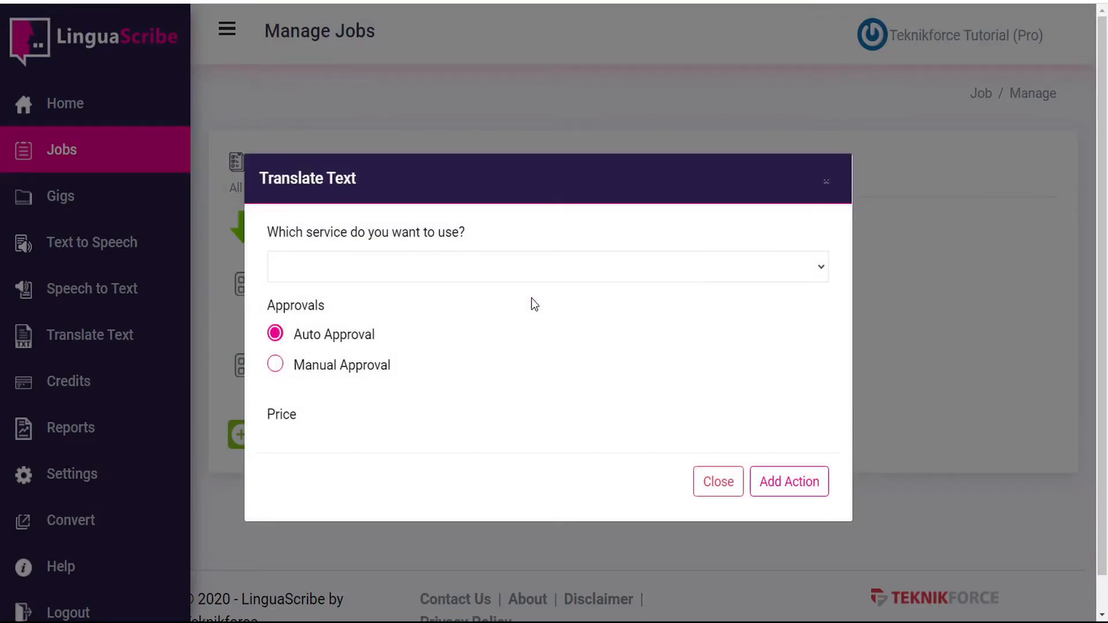
left_click(443, 270)
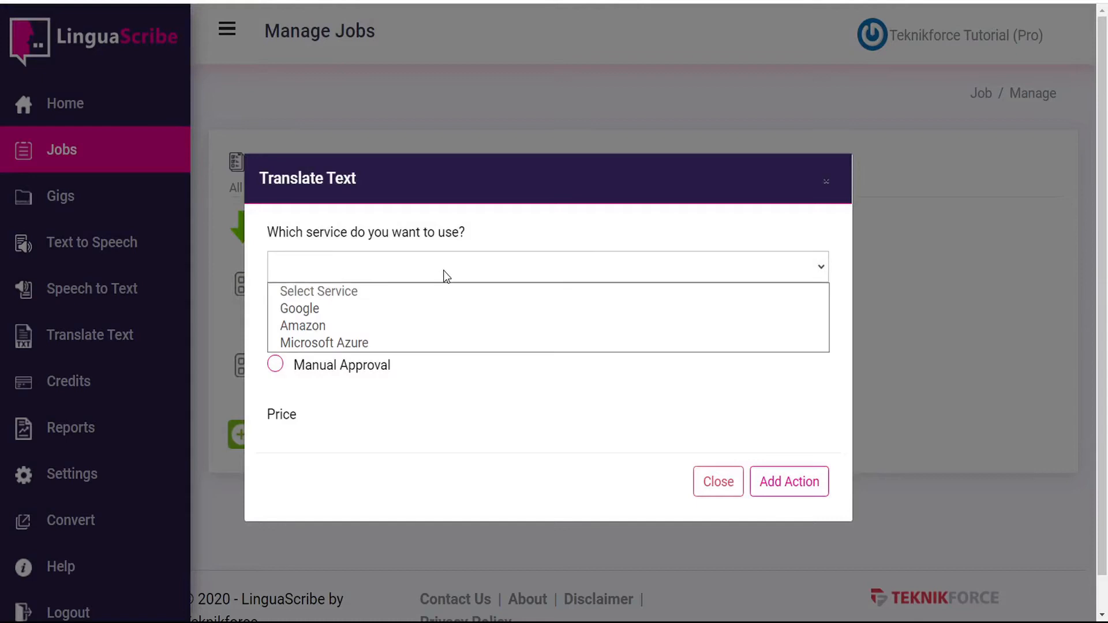
left_click(342, 325)
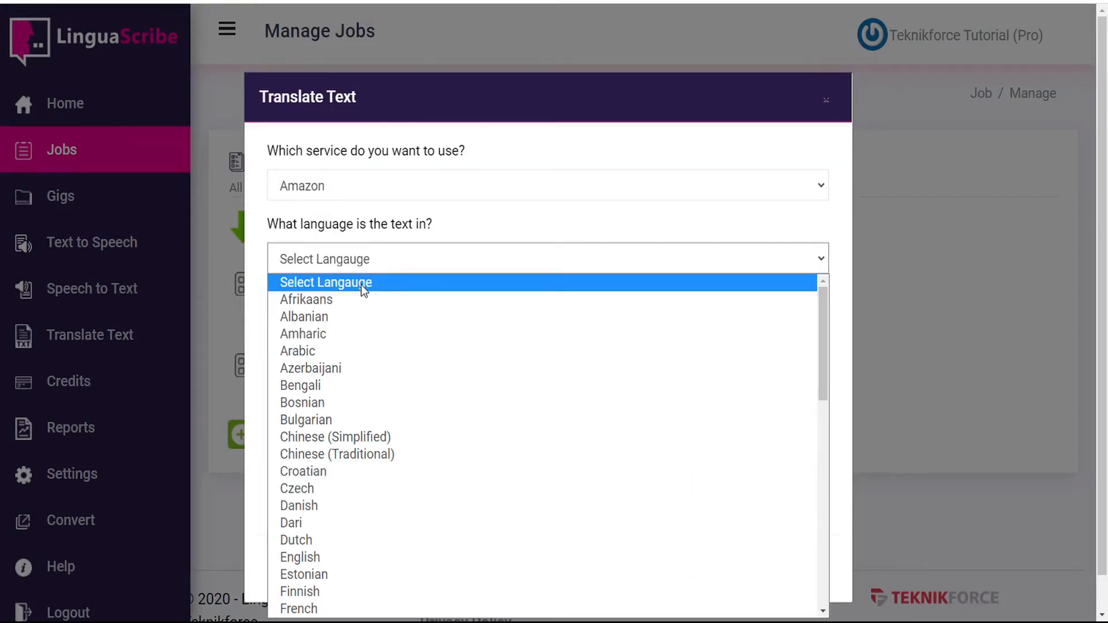
left_click(320, 557)
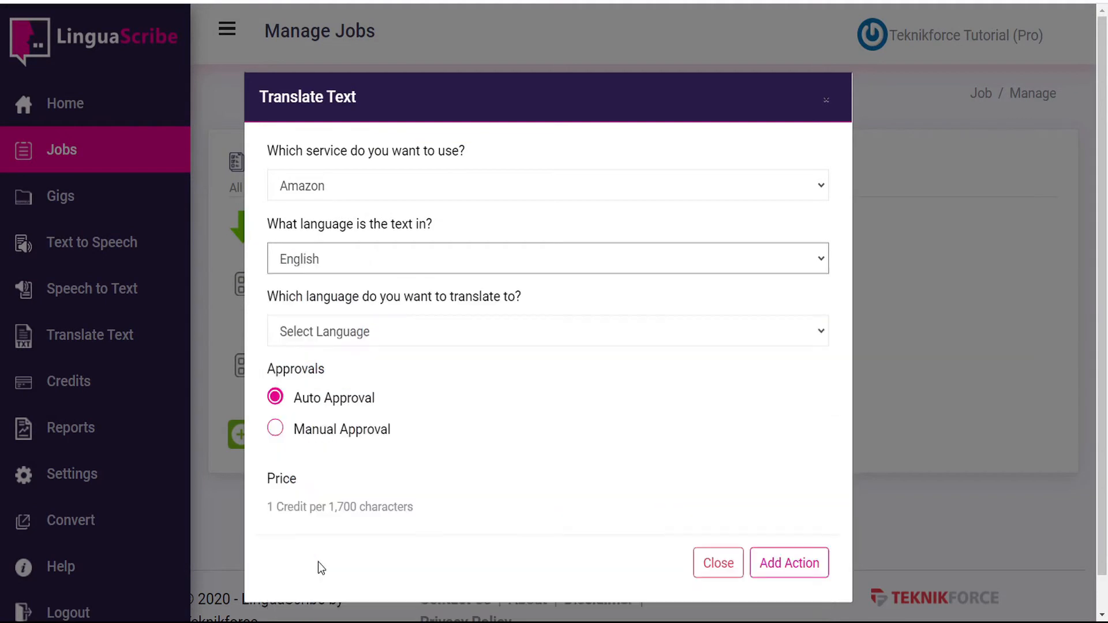
left_click(366, 333)
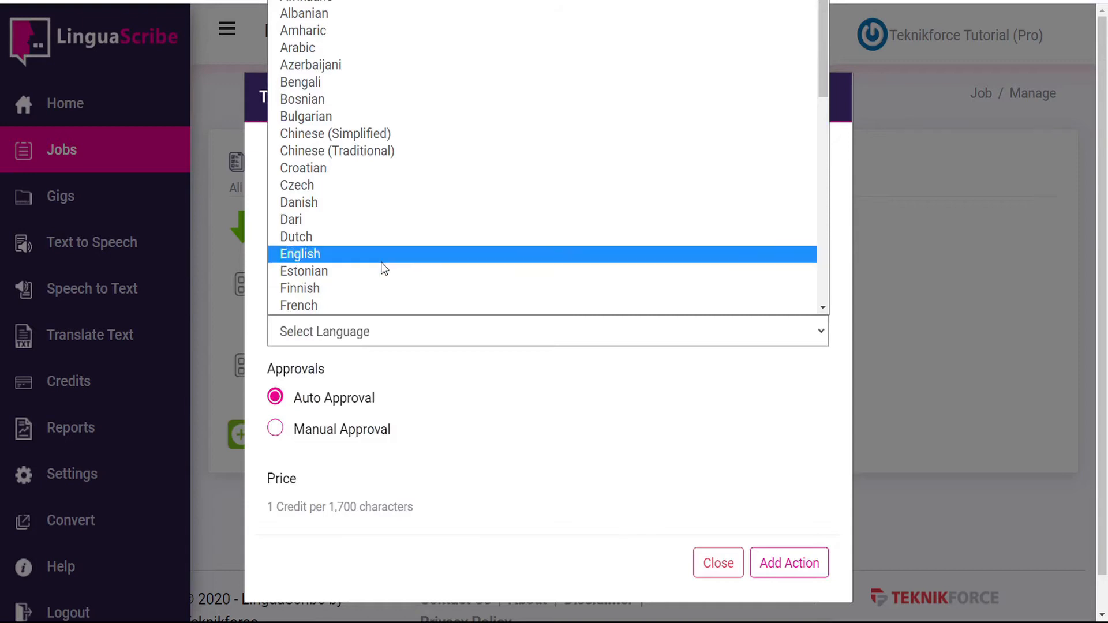
scroll(381, 263, "down", 4)
left_click(323, 128)
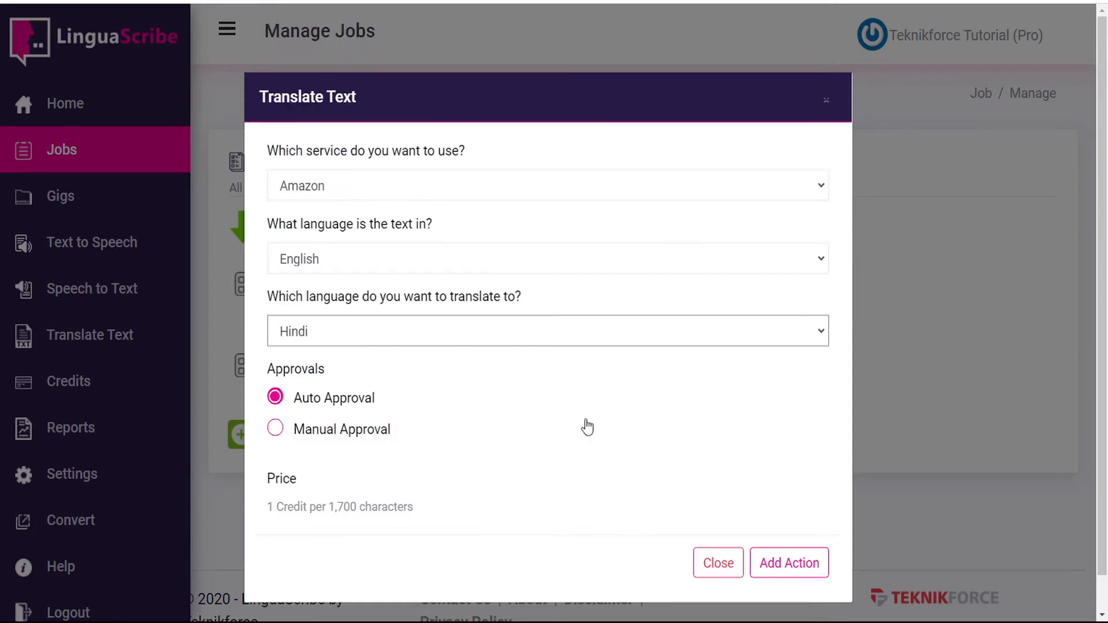
left_click(803, 563)
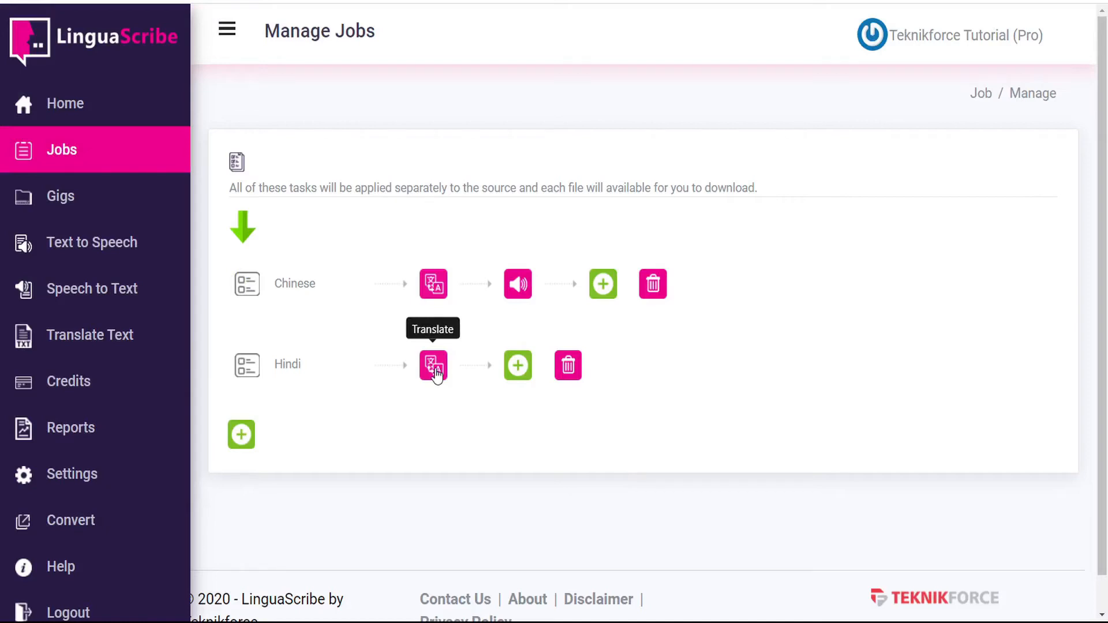
Step: Add a text-to-speech action to the Hindi task using Amazon, Hindi (India) and the Aditi* (Female Standard) voice
left_click(519, 366)
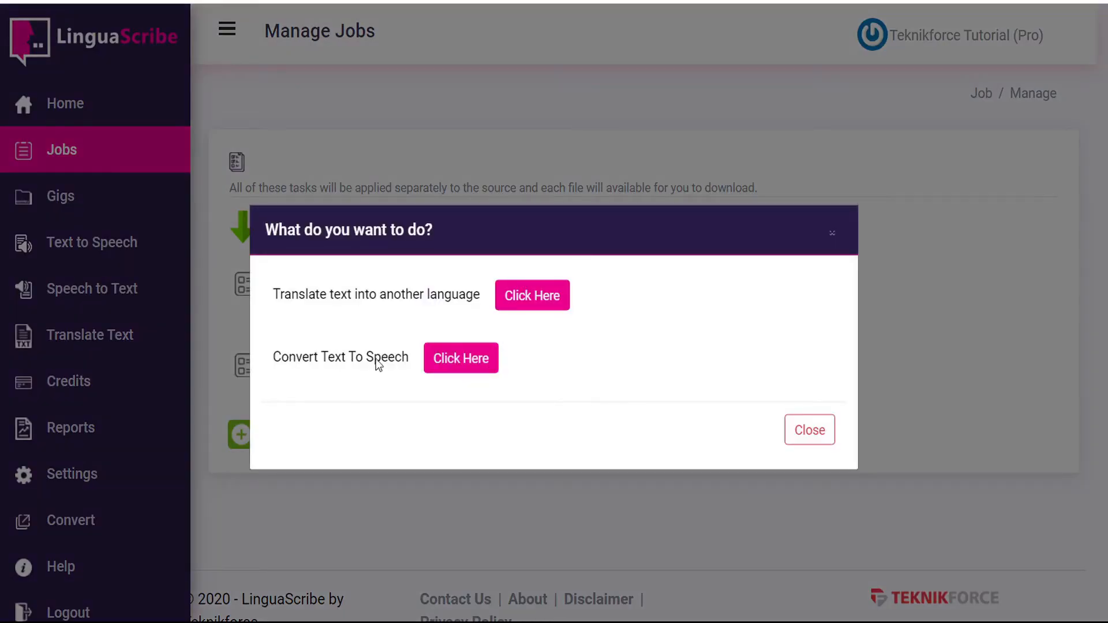
left_click(459, 362)
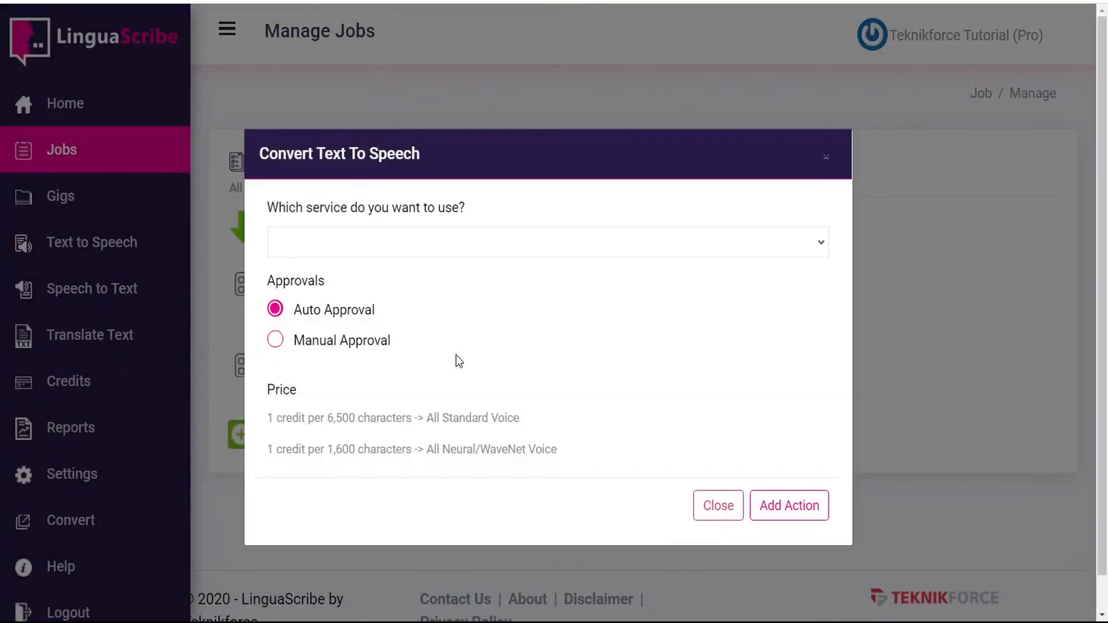
left_click(435, 241)
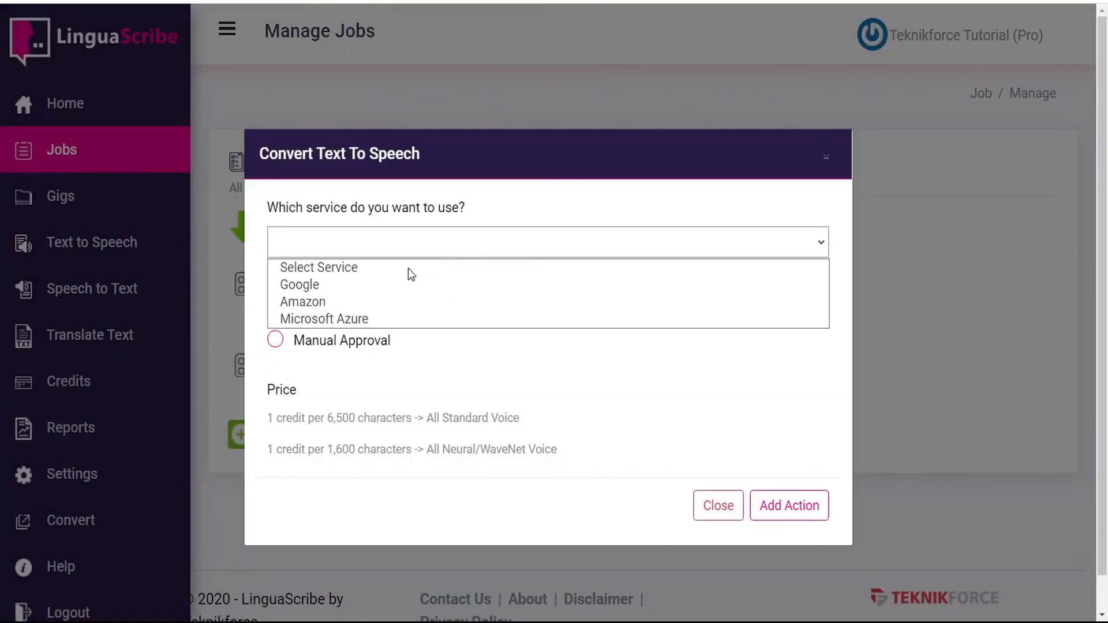
left_click(363, 302)
left_click(327, 286)
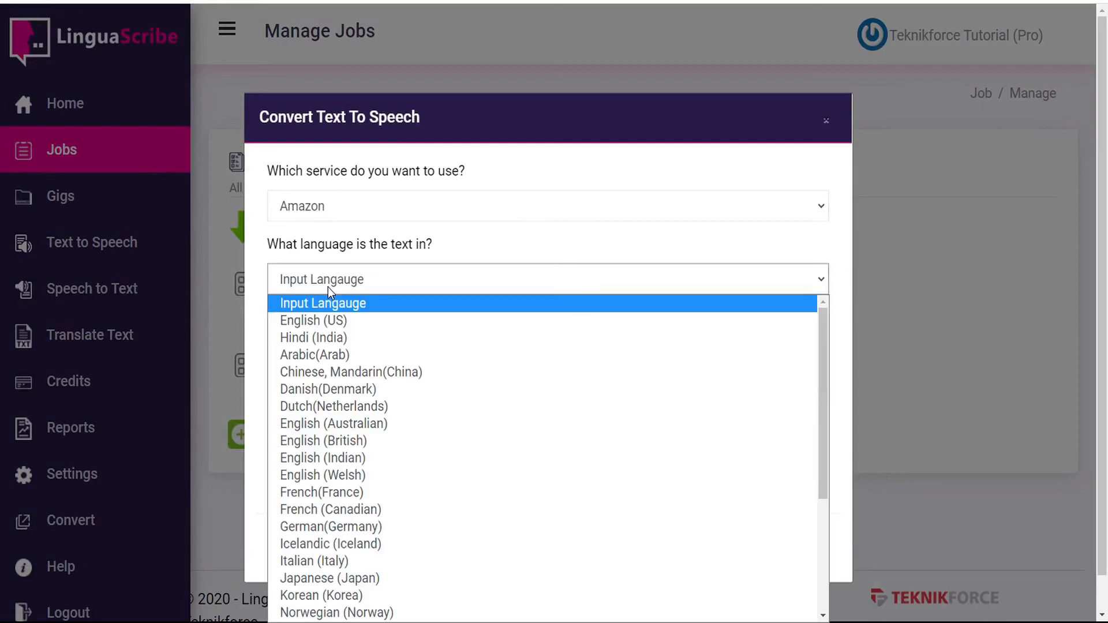
left_click(331, 336)
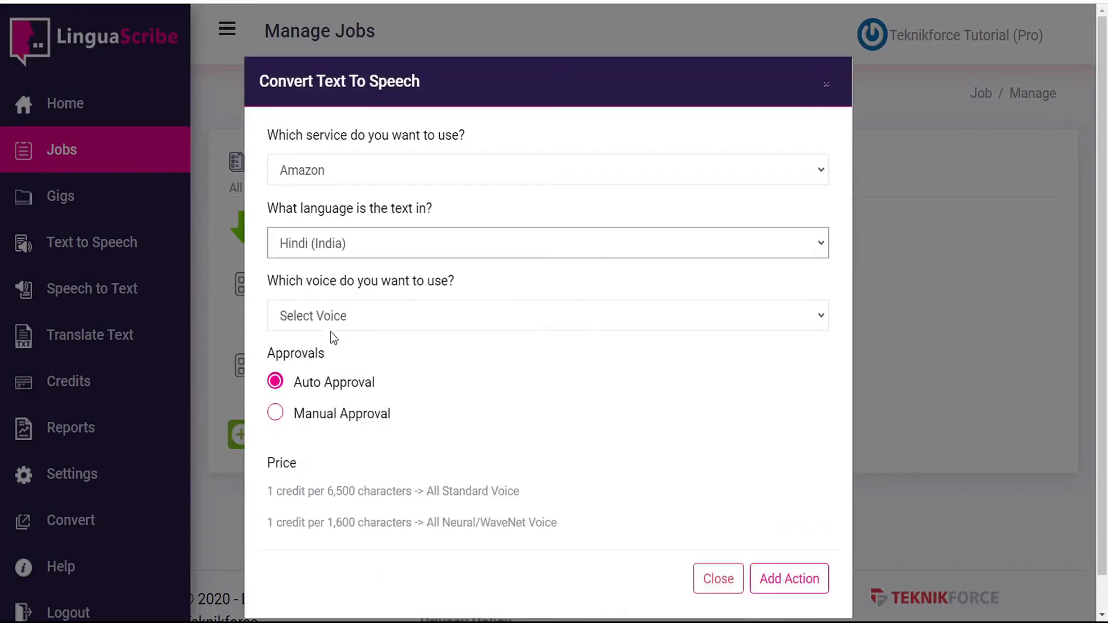
left_click(460, 317)
left_click(452, 355)
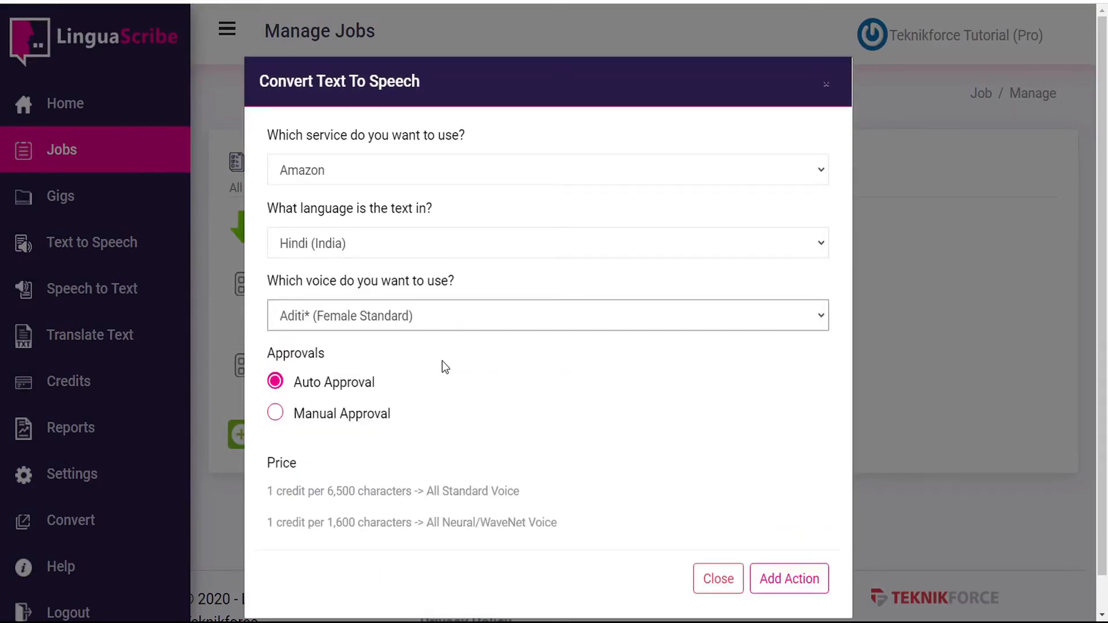
left_click(791, 579)
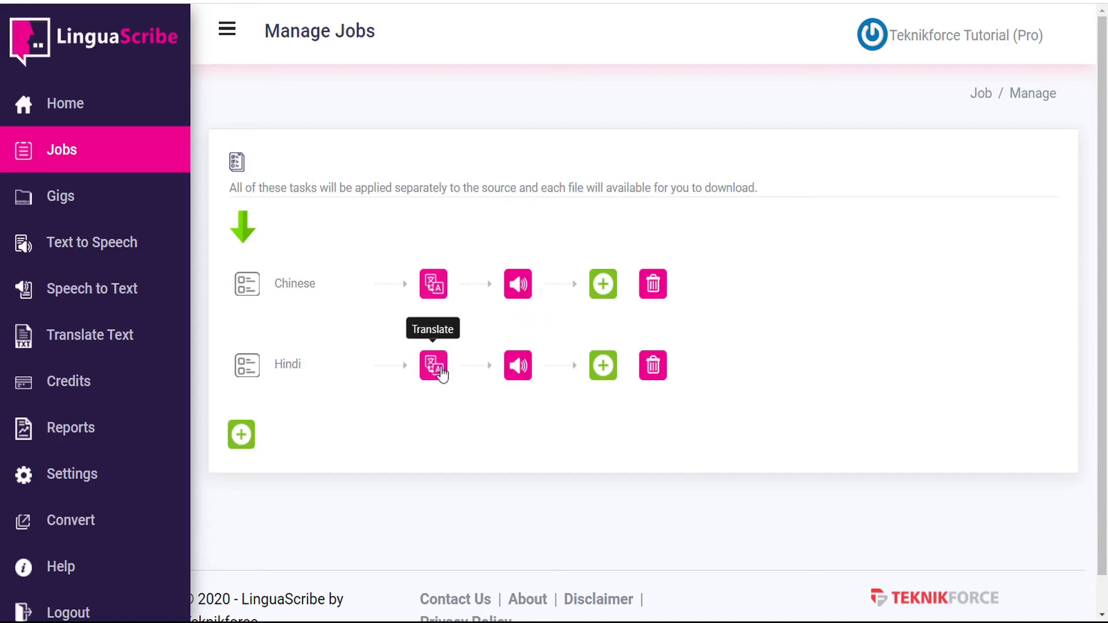
Step: Return to the jobs list and reopen the Text Convert job to review its tasks
left_click(63, 150)
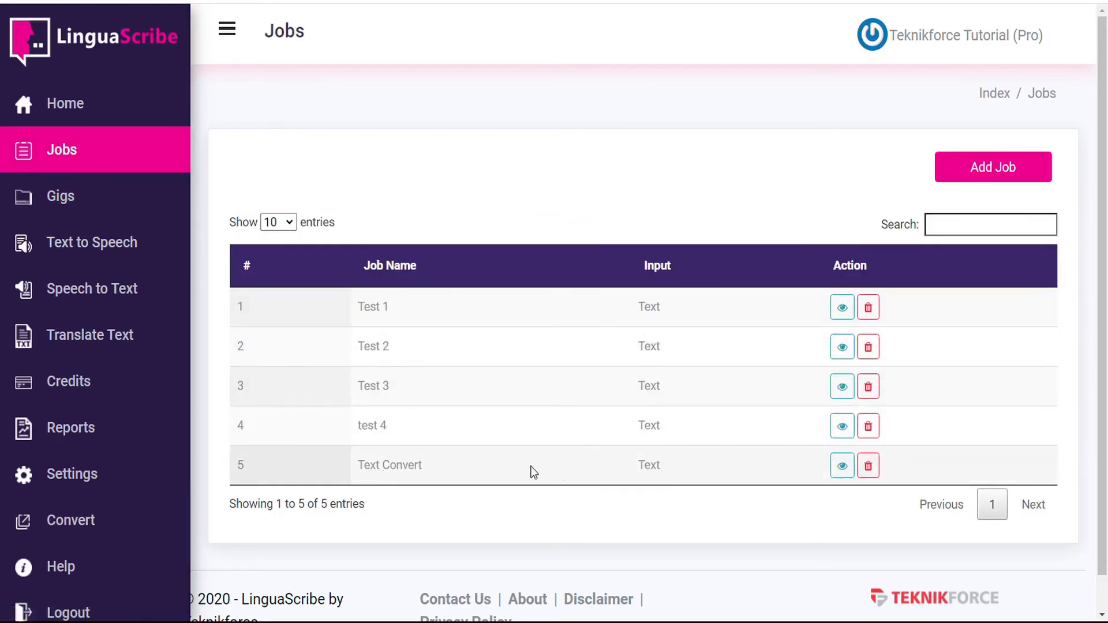
left_click(842, 467)
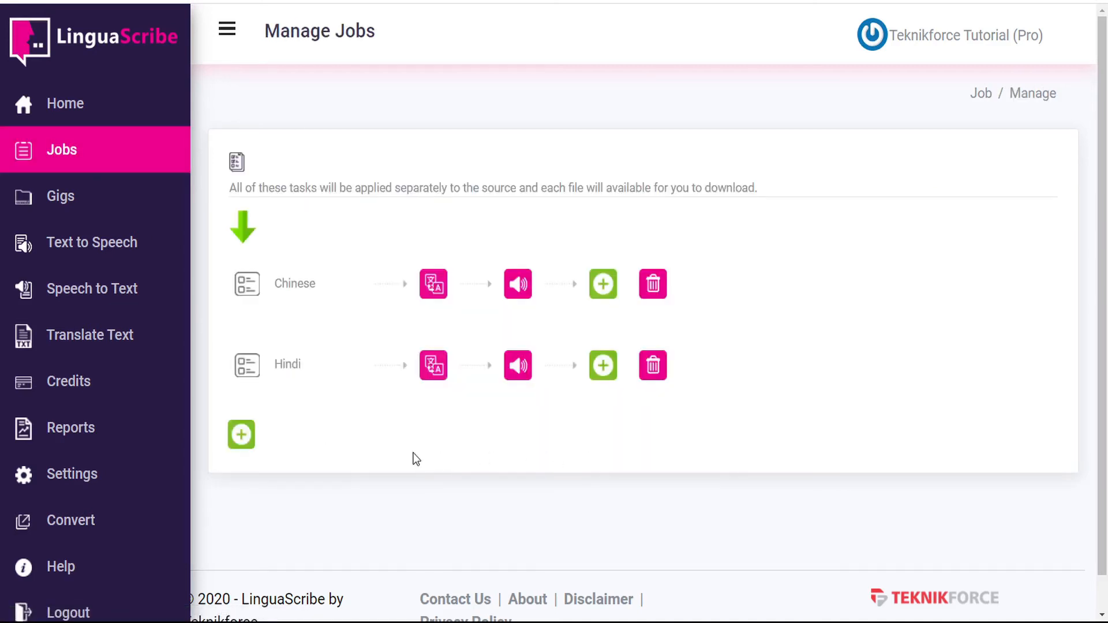
Step: Start a new gig named "Text Convert CH & HI" for the Text Convert job and proceed to its text entry
left_click(63, 197)
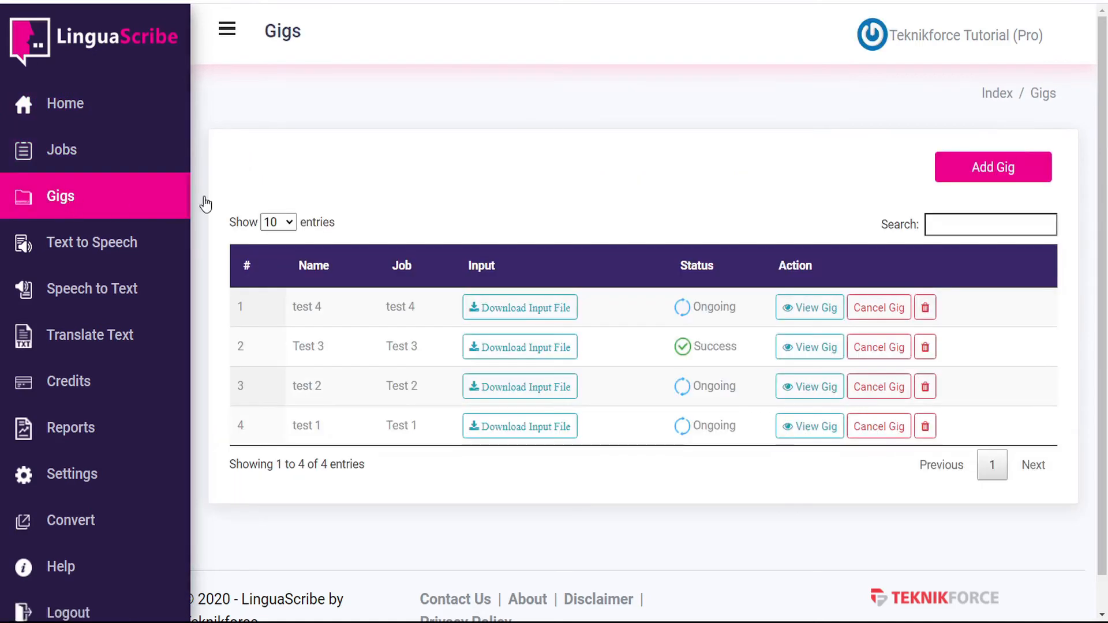
left_click(1004, 172)
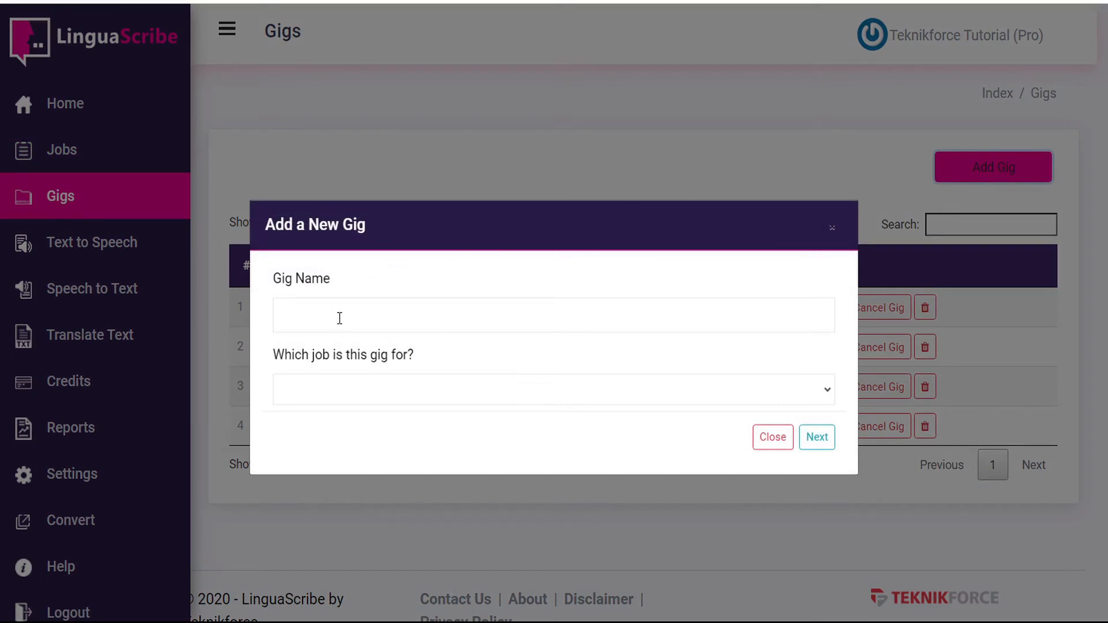
left_click(339, 319)
type("Tex")
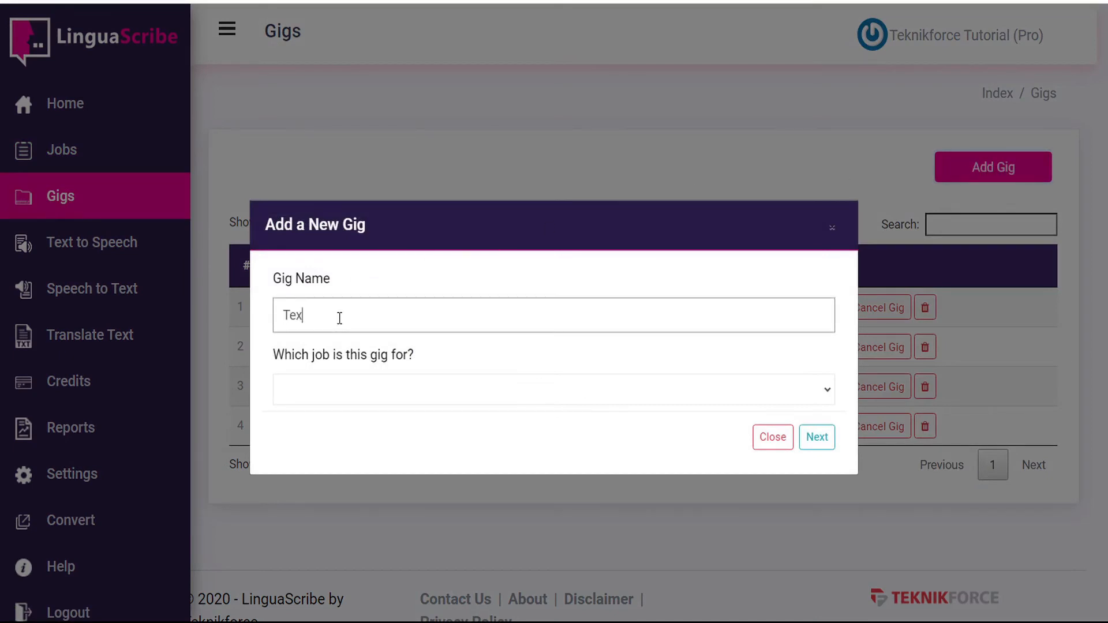
type("t Convert CH & HI")
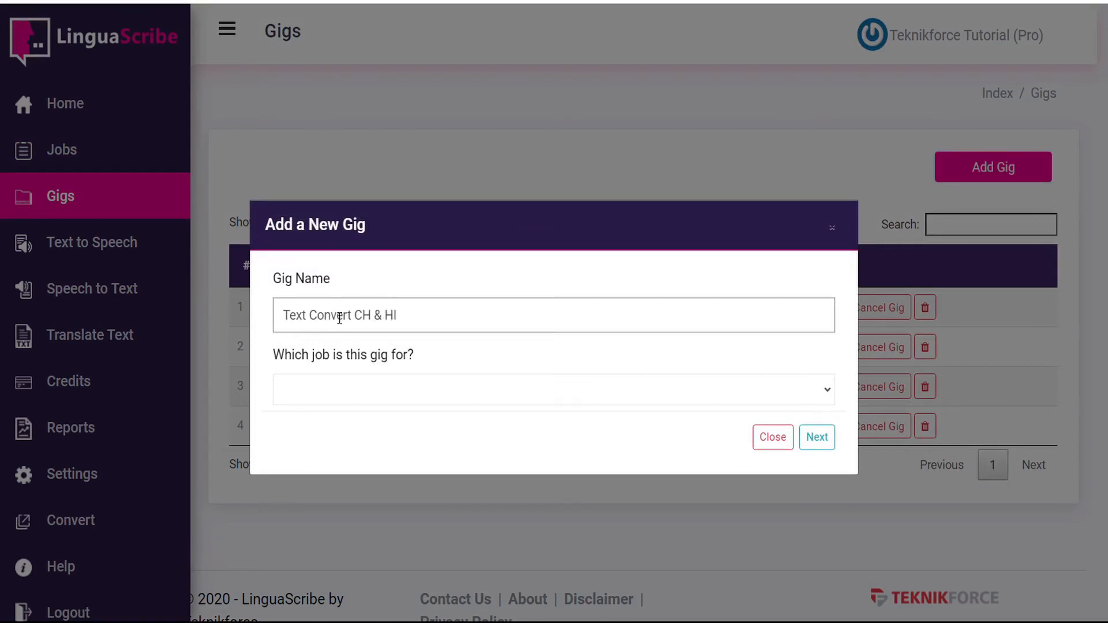
left_click(332, 393)
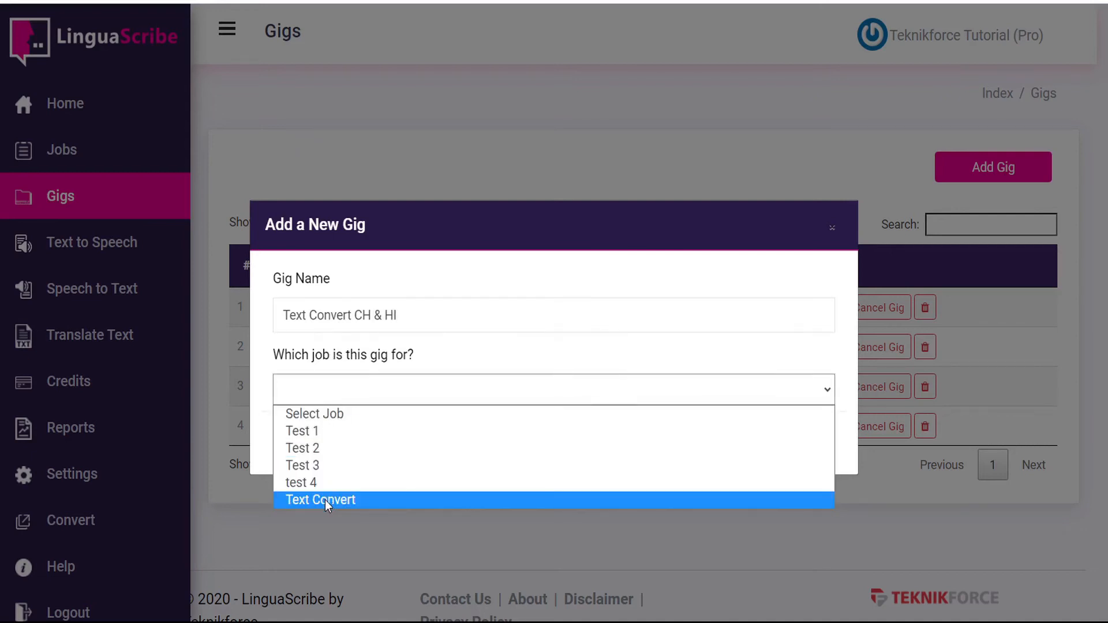
left_click(324, 500)
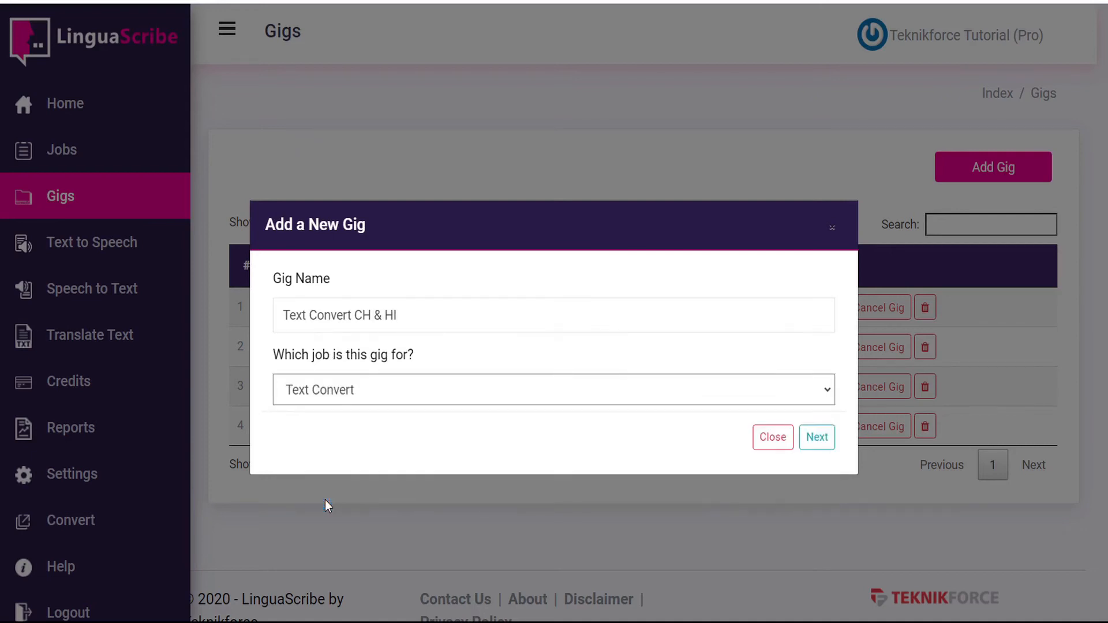
left_click(822, 438)
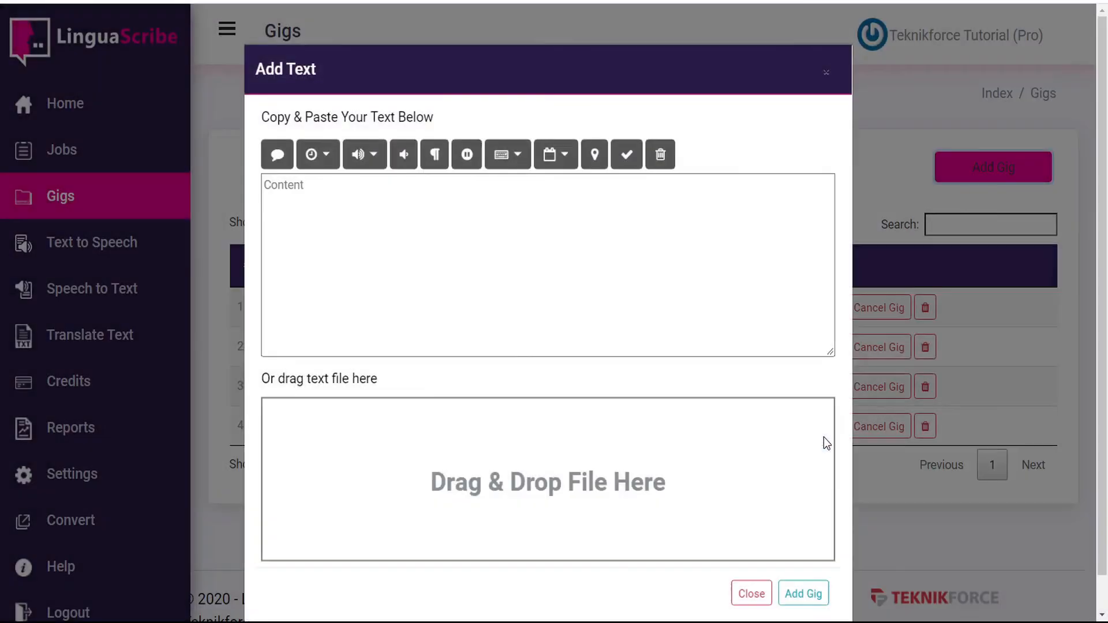
Step: Enter the announcement from "TeknikForce is pleased to announce LinguaScribe" to "Get it on 11/15/20." as source text and add the gig
left_click(316, 273)
type("TeknikForce is pleased to announce LinguaScribe, today's most advanced multilingual translation app, with the ability to quickly translate, transcribe, or voiceover in 100+ different languages using A.I. technology. It's bleeping amazing, and your 1st choice for content localization. Get it on 11/15/20.")
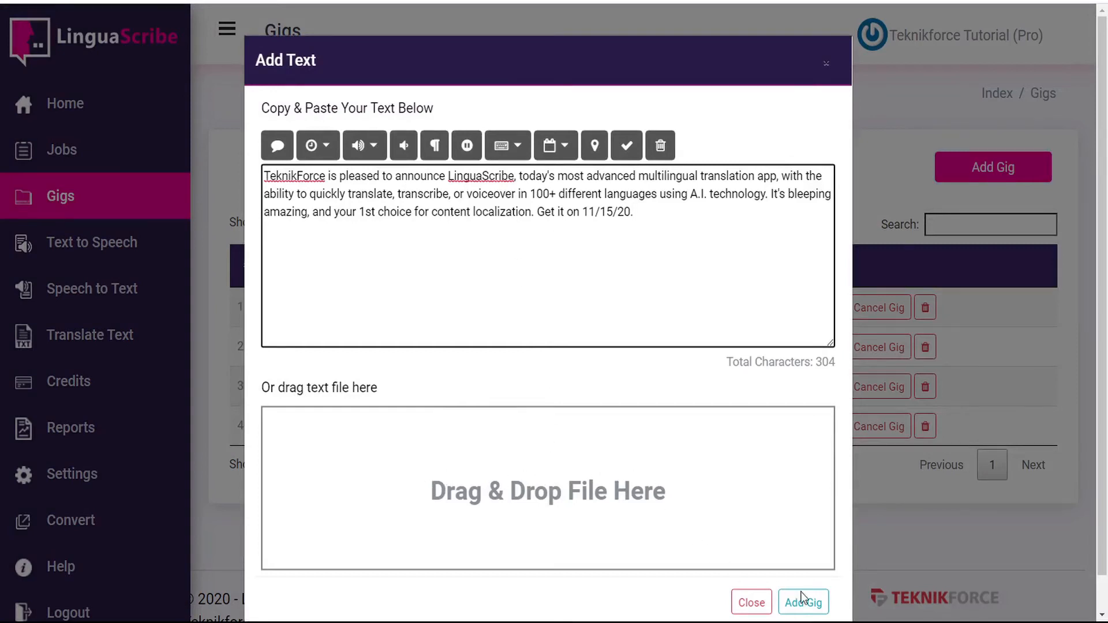
left_click(814, 603)
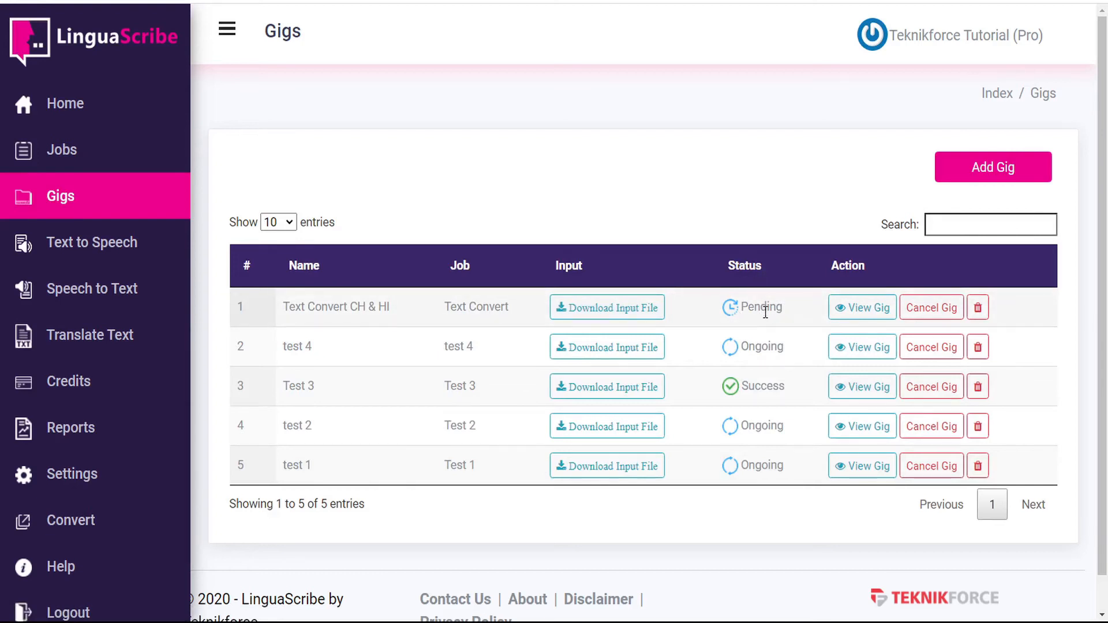
Step: Download the Chinese translation from the Text Convert CH & HI gig and view it alongside the playing Chinese audio
left_click(870, 314)
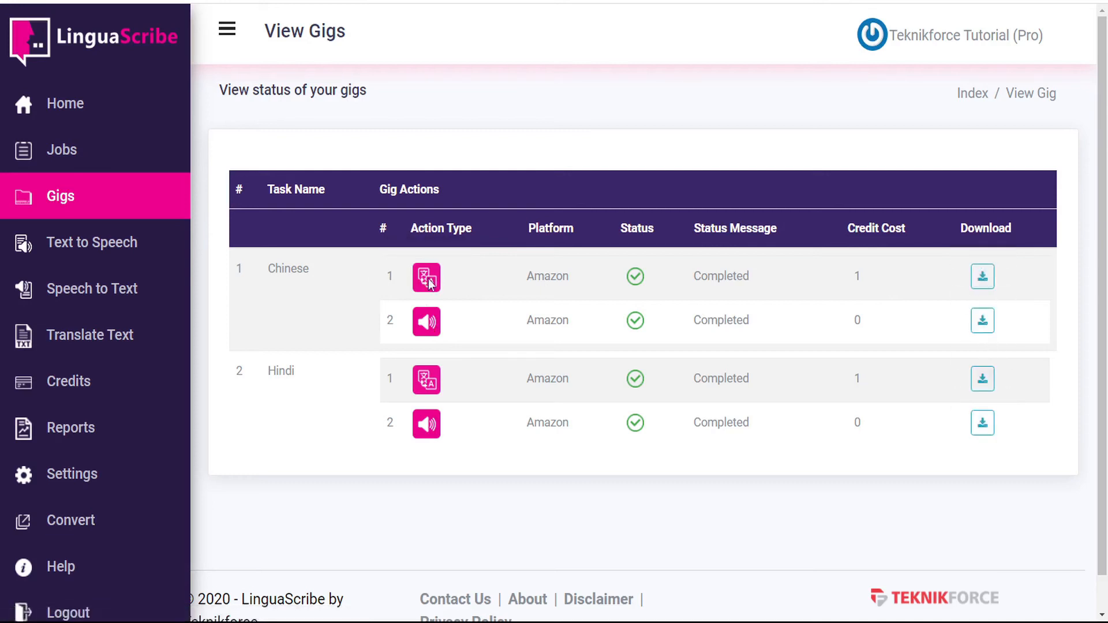
left_click(981, 280)
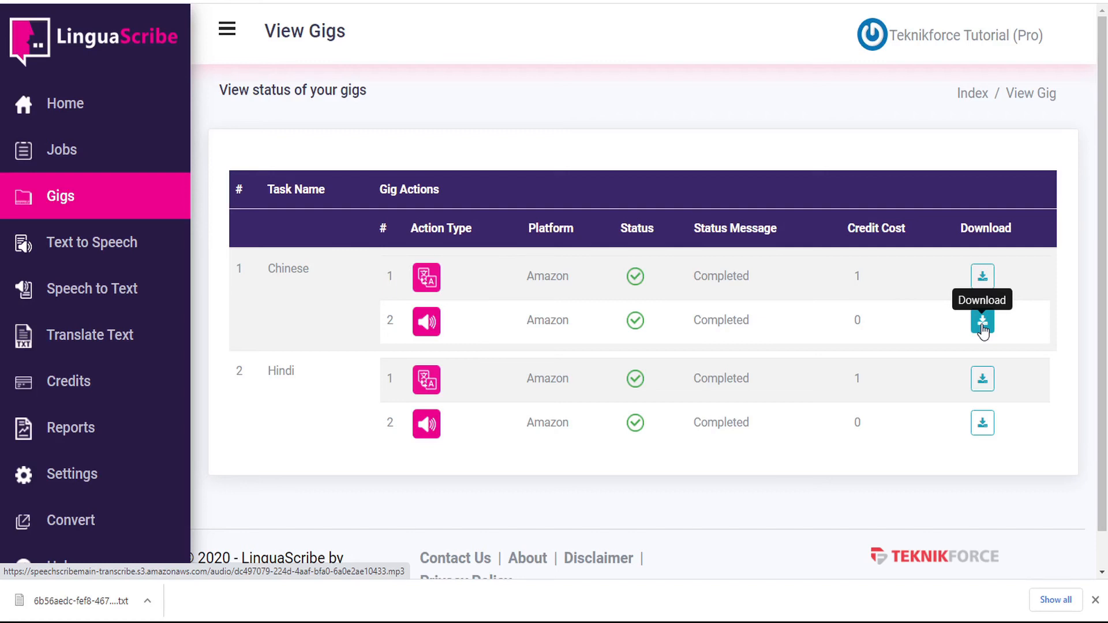
left_click(981, 327)
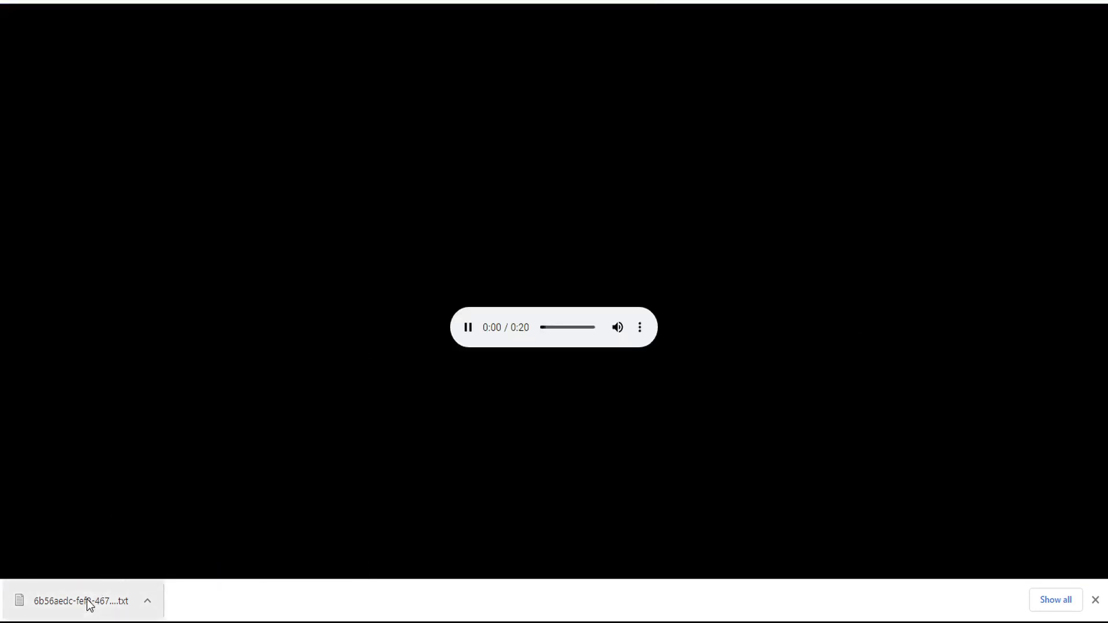
left_click(89, 604)
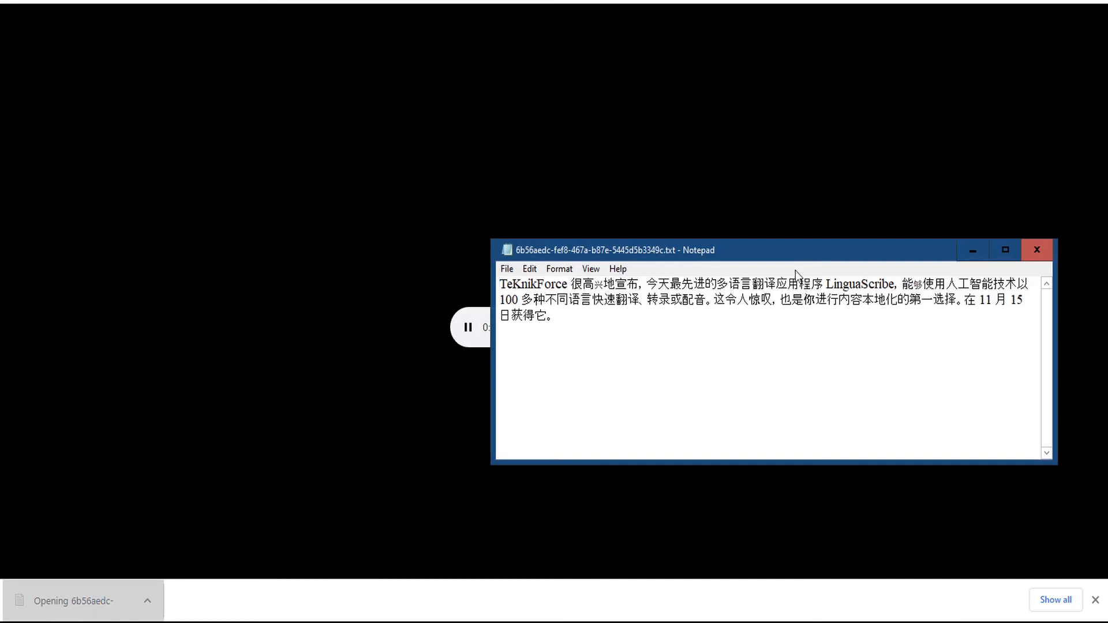
left_click_drag(795, 262, 631, 57)
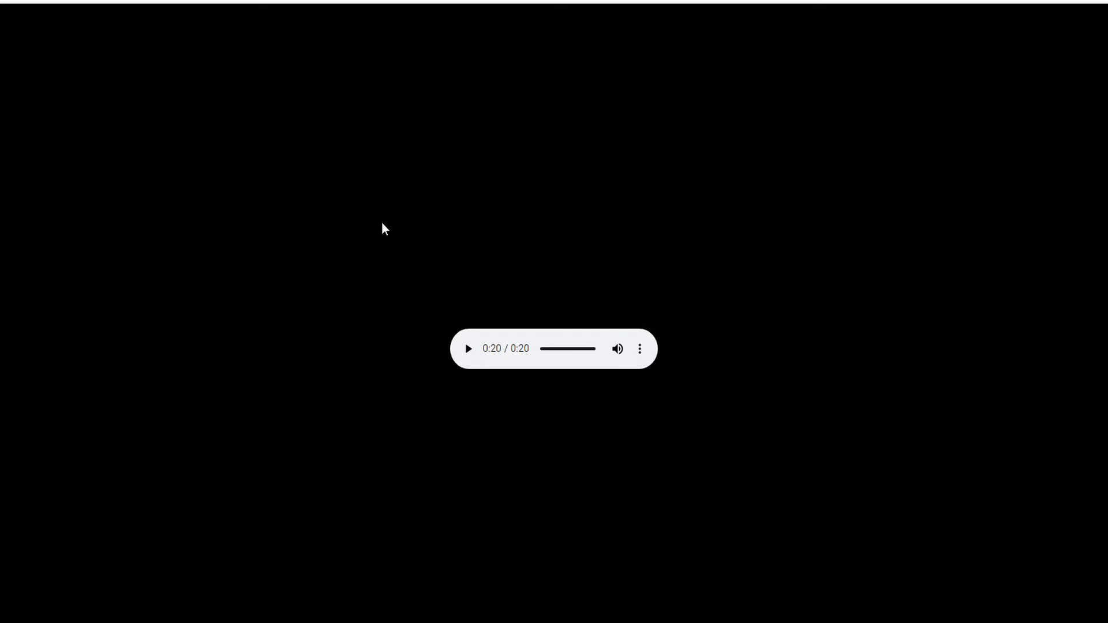
Step: Save the Chinese speech audio as an MP3 file and return to the gig's status page
key("ctrl+s")
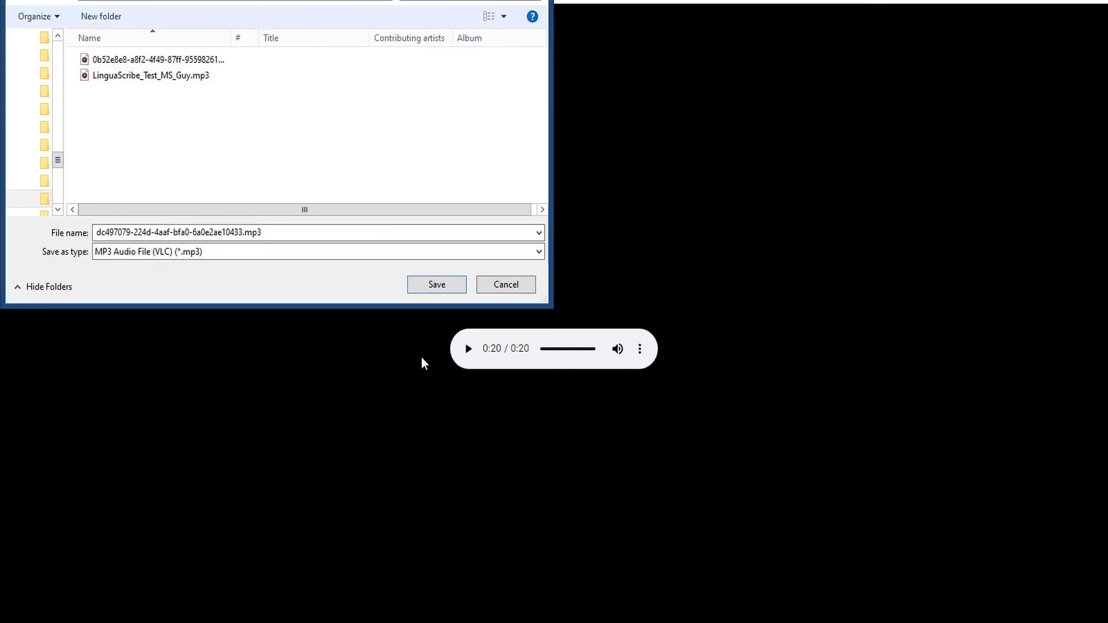
left_click(443, 288)
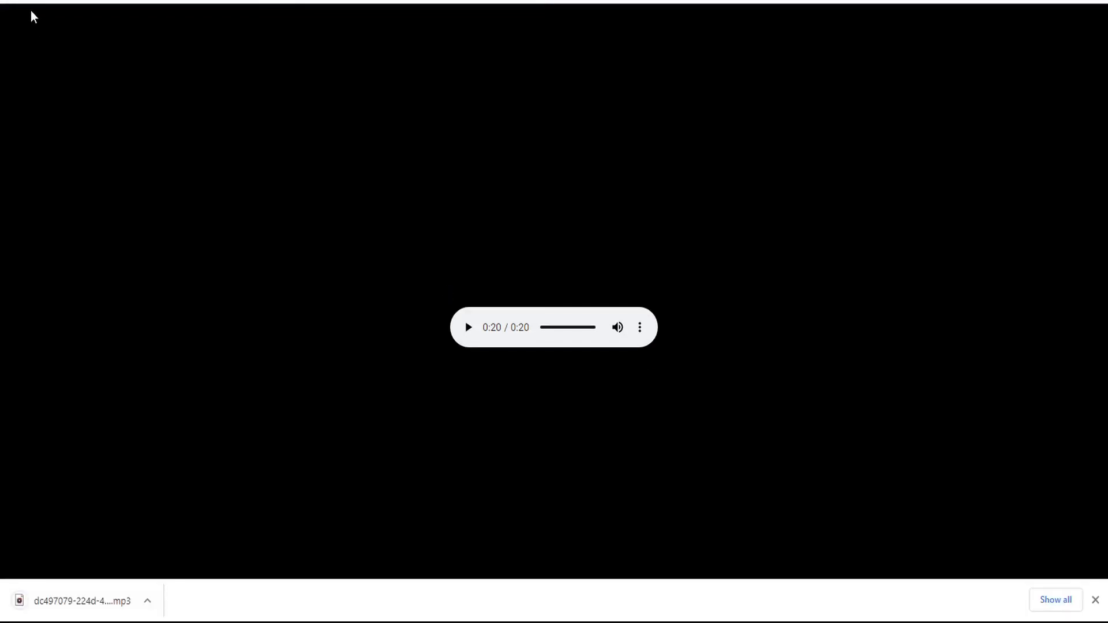
left_click(16, 0)
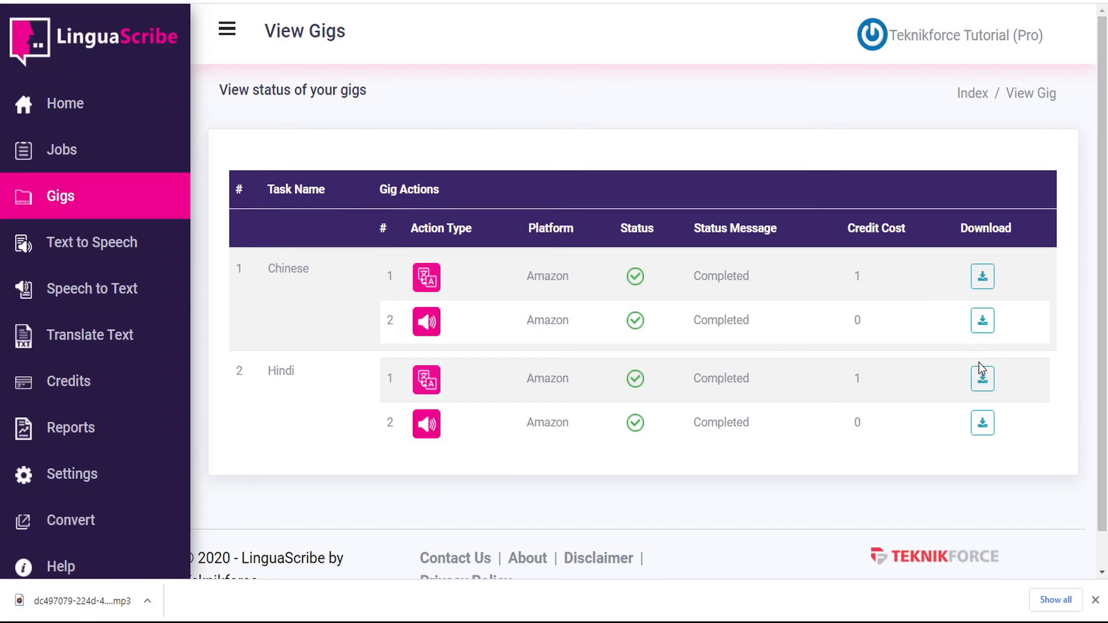
Step: Download the translated text file of the Hindi task
left_click(983, 380)
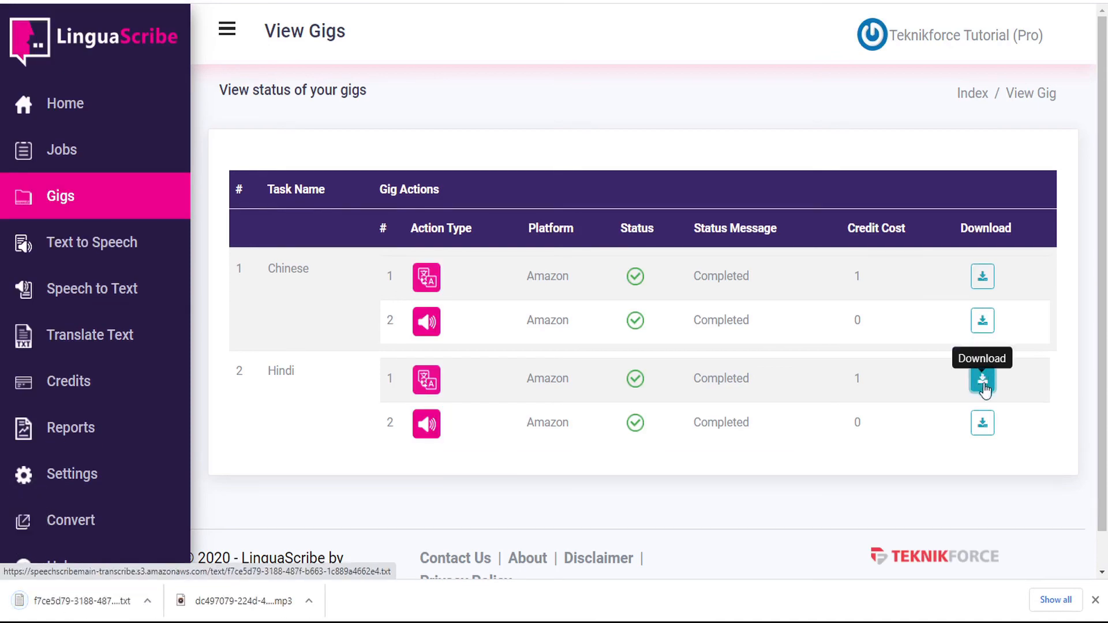
Step: Play the Hindi task's speech audio and view the downloaded Hindi translation alongside the audio player
left_click(981, 425)
left_click(69, 597)
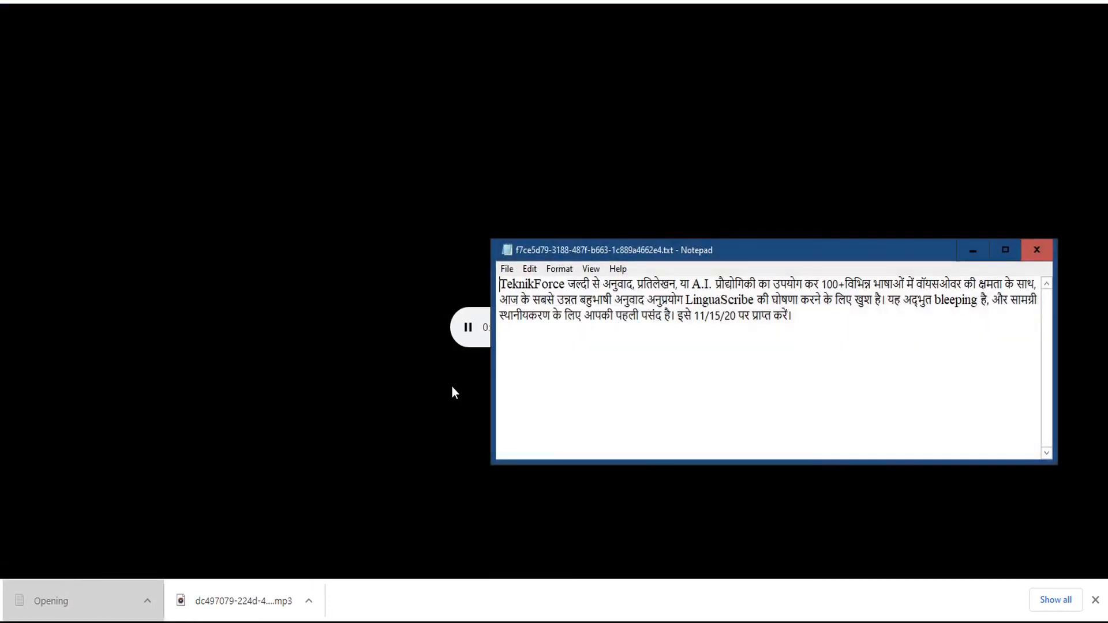
left_click_drag(788, 255, 612, 68)
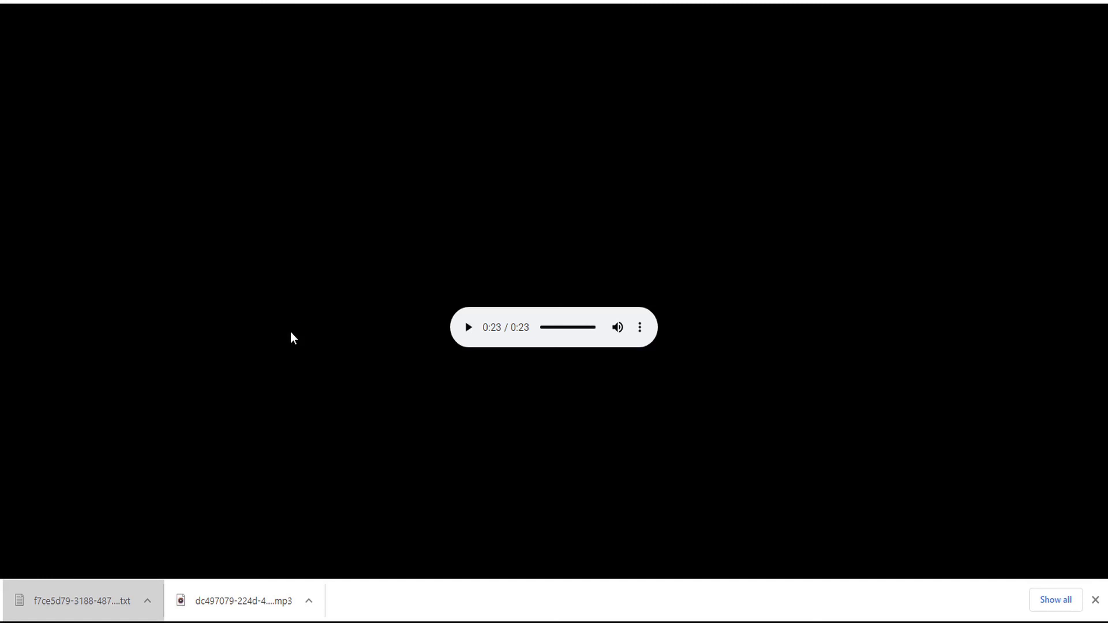
Step: Save the Hindi speech audio as an MP3 file and return to the list of all gigs
key("ctrl+s")
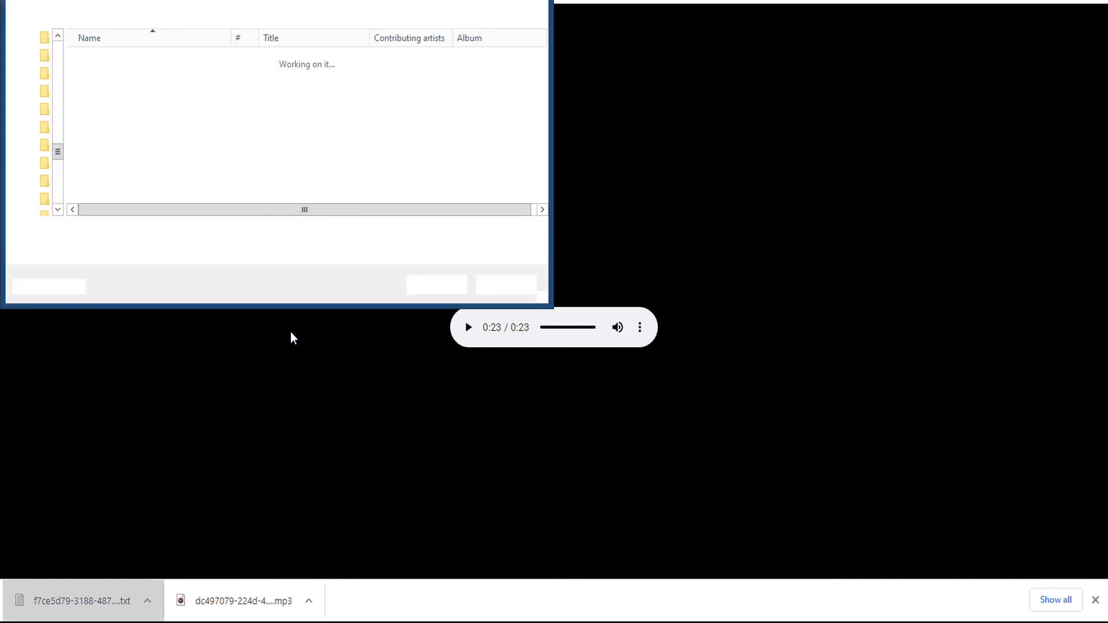
left_click(442, 287)
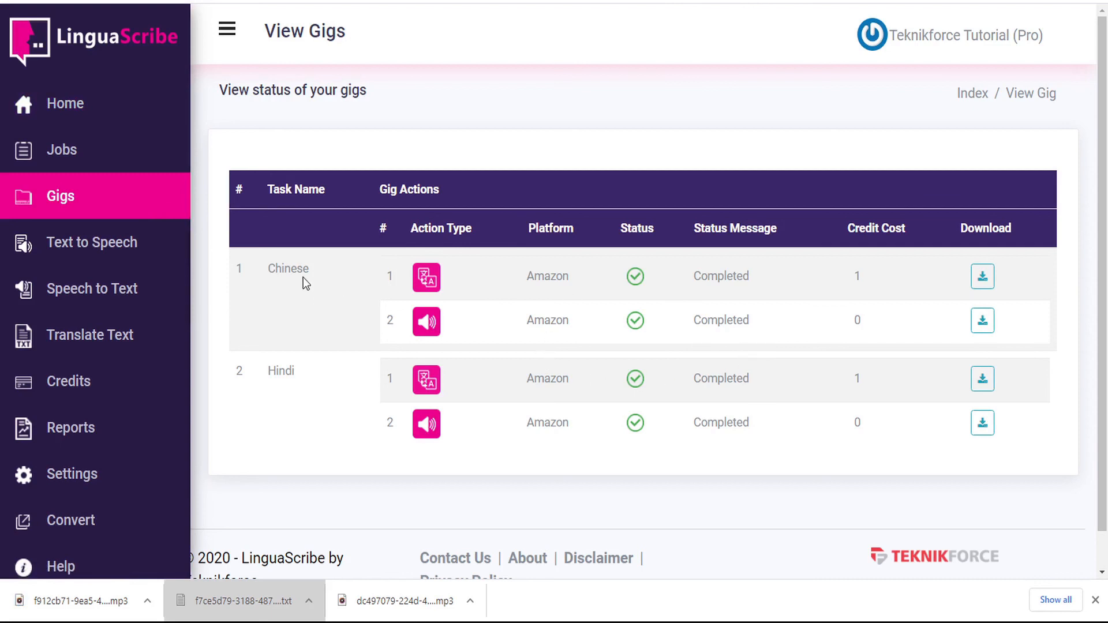
left_click(64, 199)
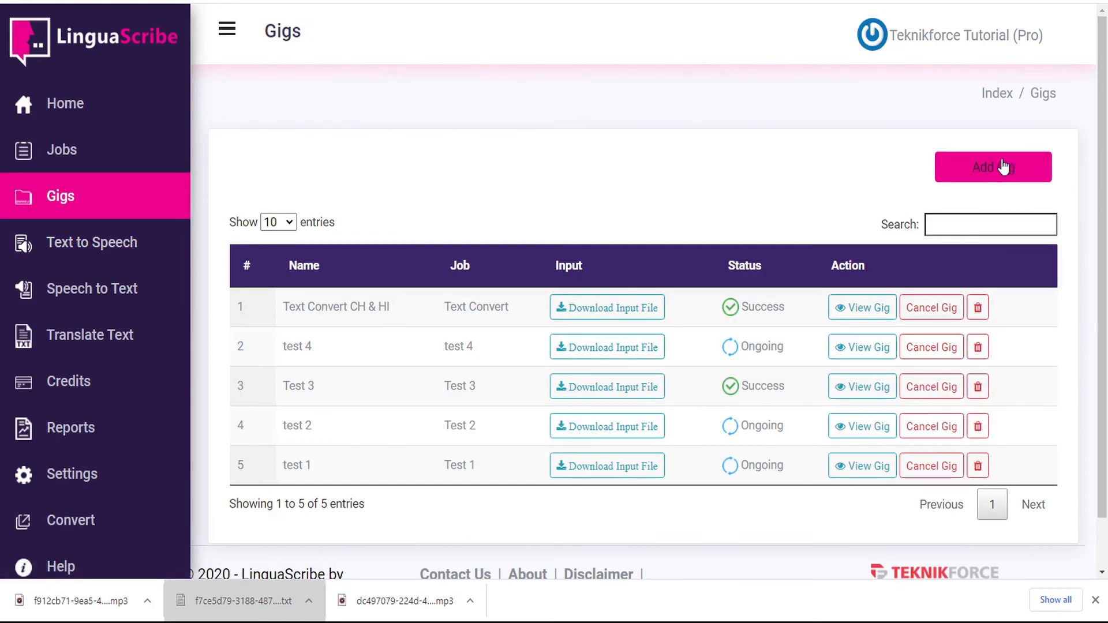
left_click(999, 172)
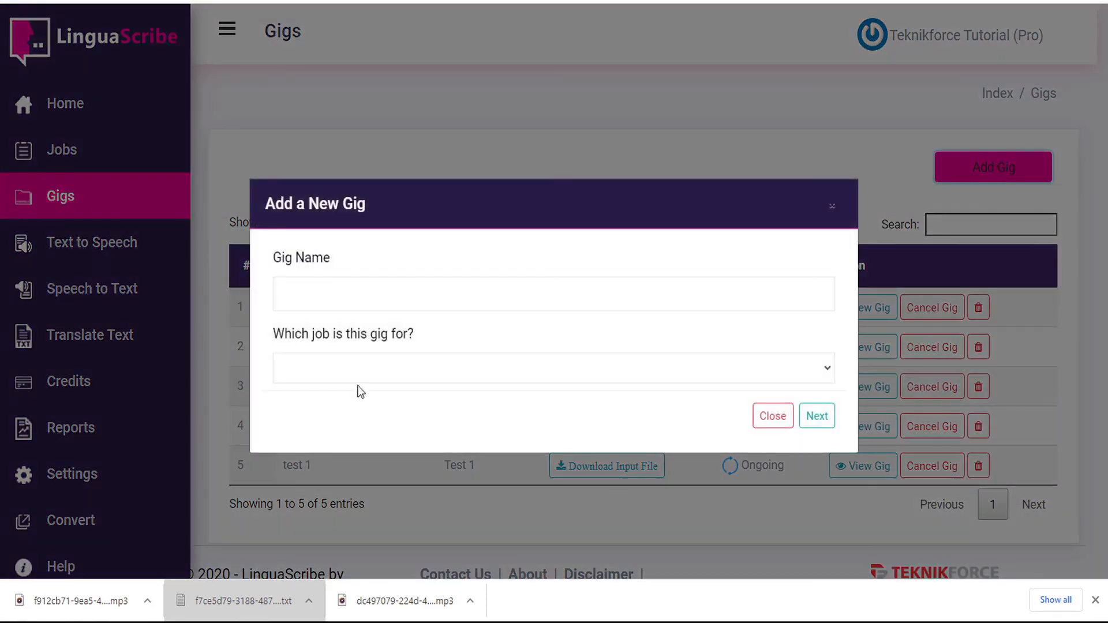
left_click(823, 377)
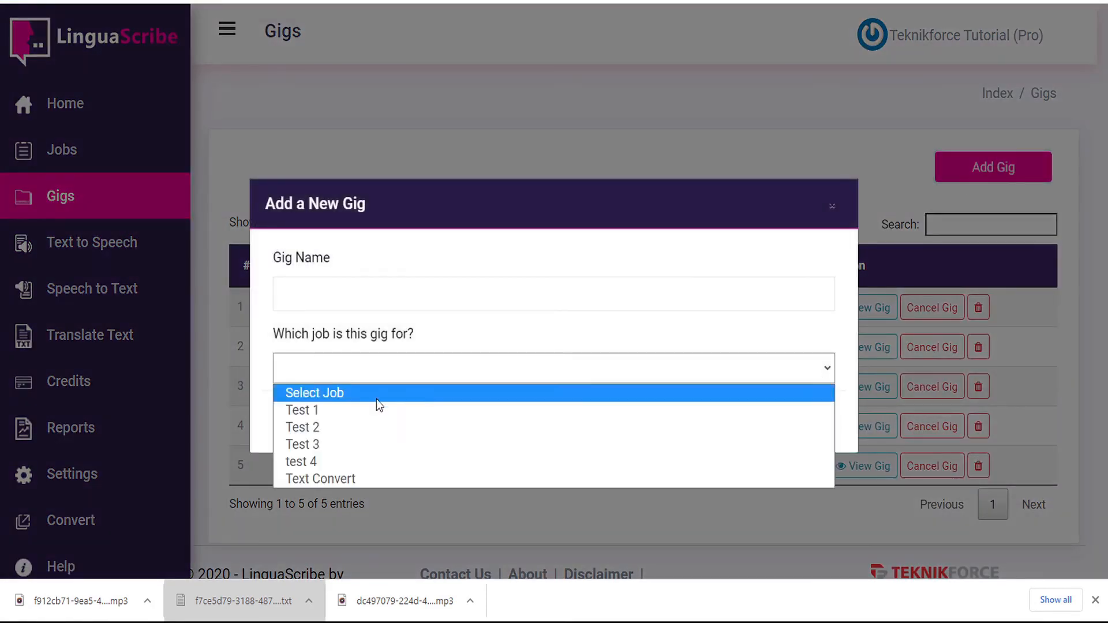
left_click(337, 479)
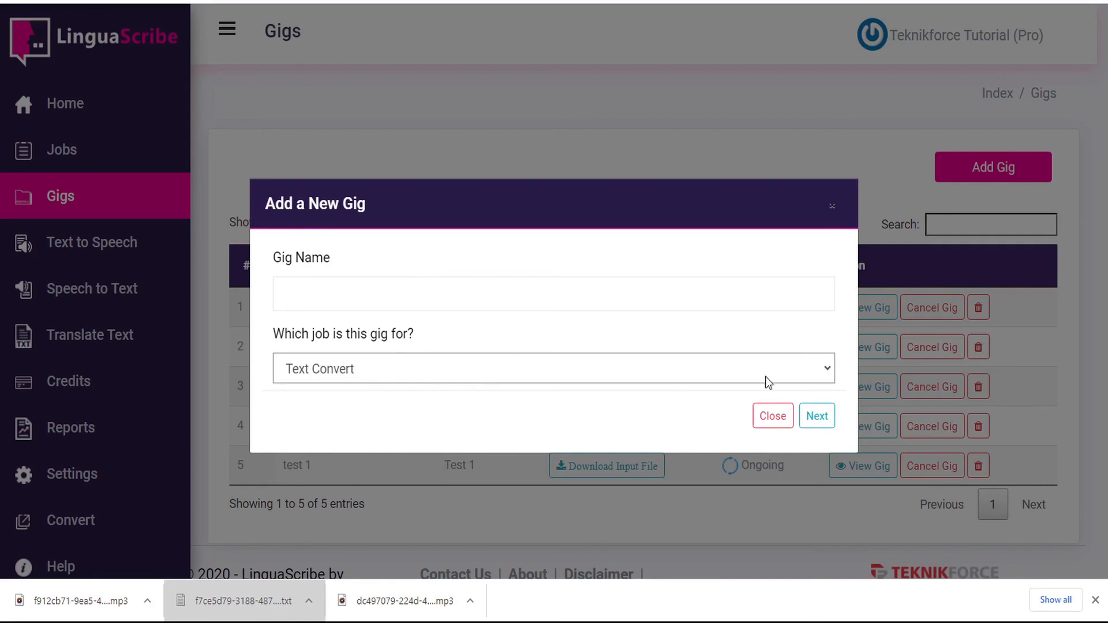
left_click(772, 416)
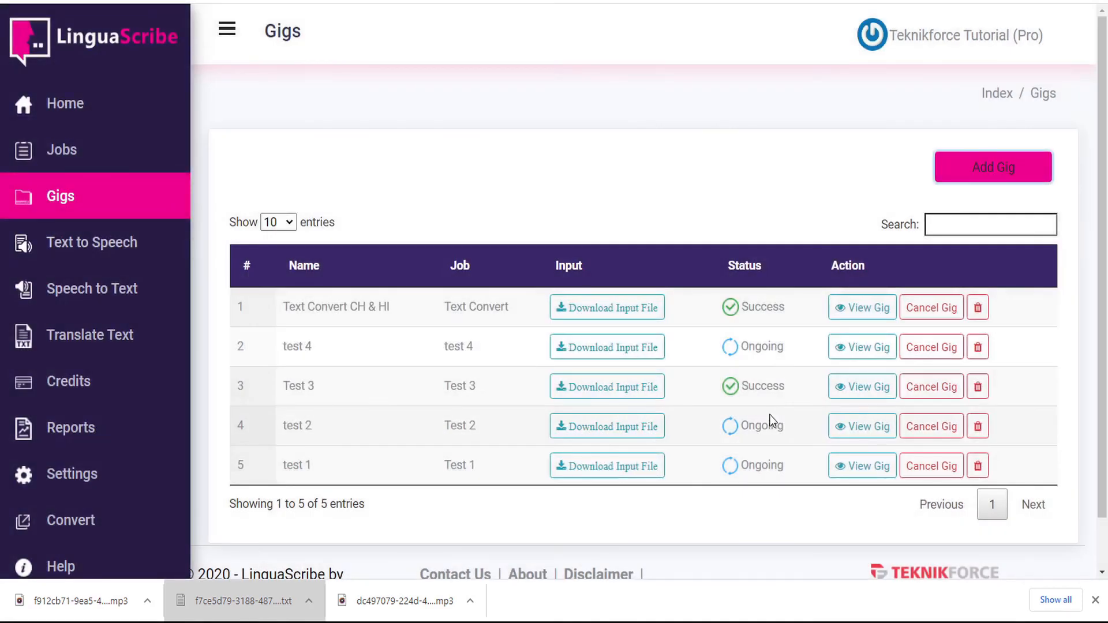